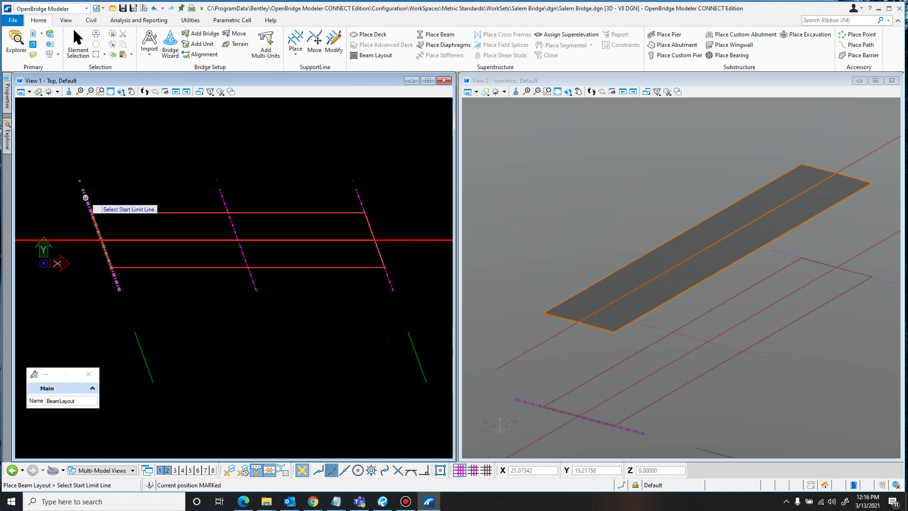
# Define the beam layout limits with the first support line as start and the third as end, and accept
pyautogui.click(90, 185)
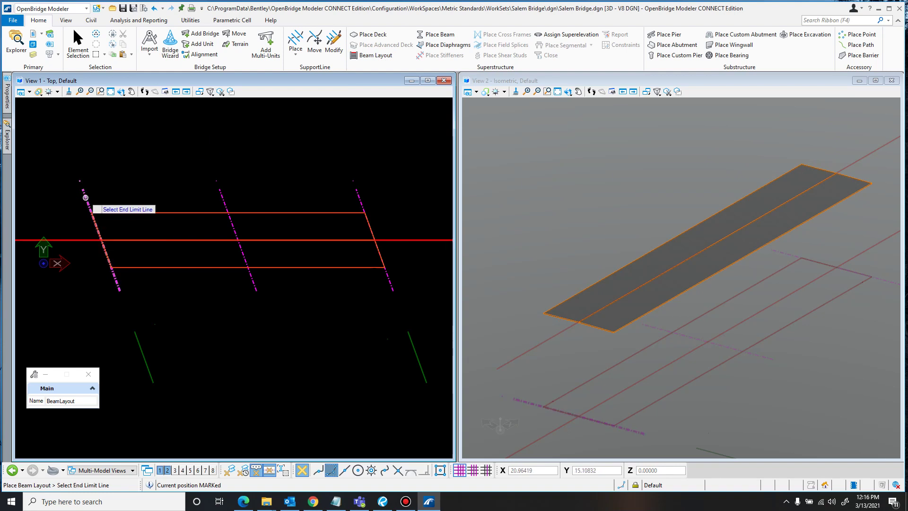
pyautogui.click(363, 203)
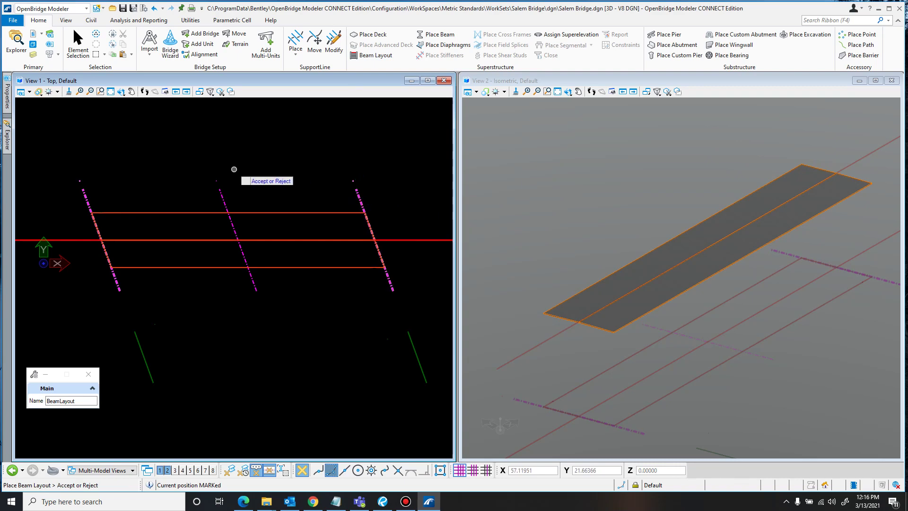
pyautogui.click(253, 171)
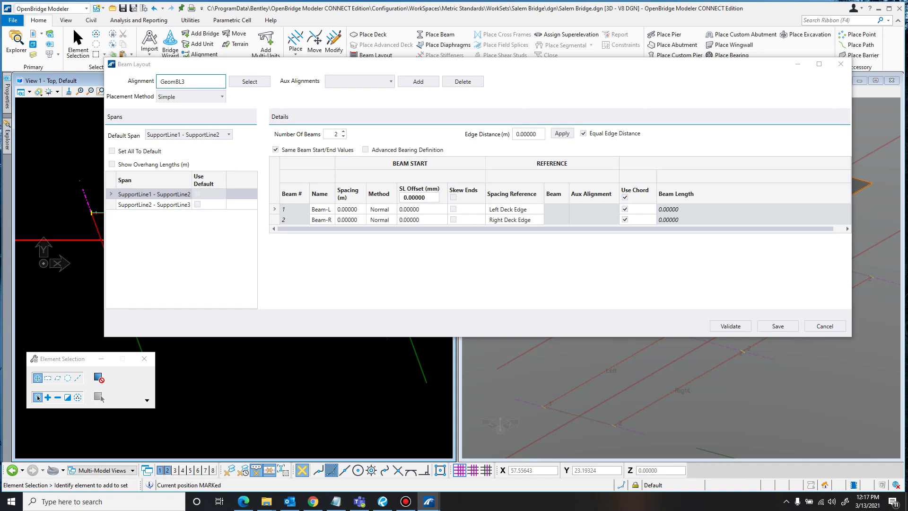
pyautogui.press('Tab')
pyautogui.hotkey('shift', 'Tab')
pyautogui.press('Tab')
pyautogui.hotkey('alt', 'Down')
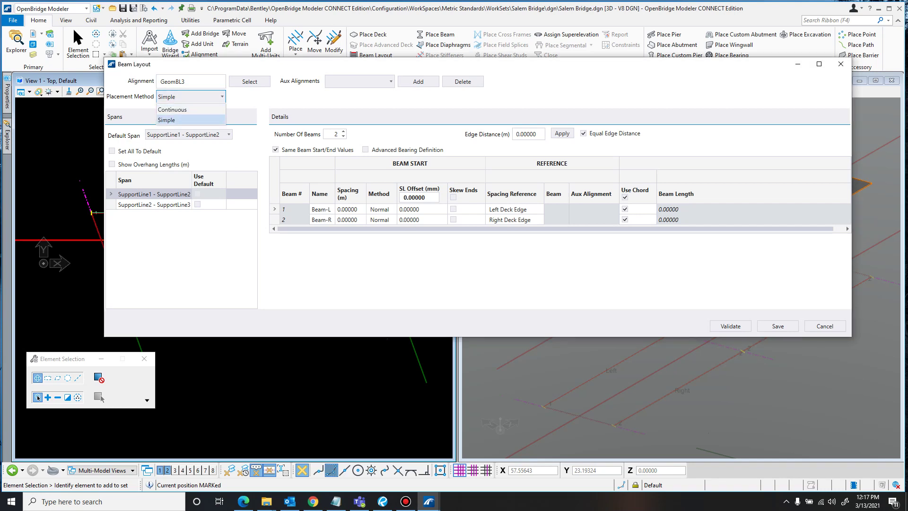
pyautogui.press('Escape')
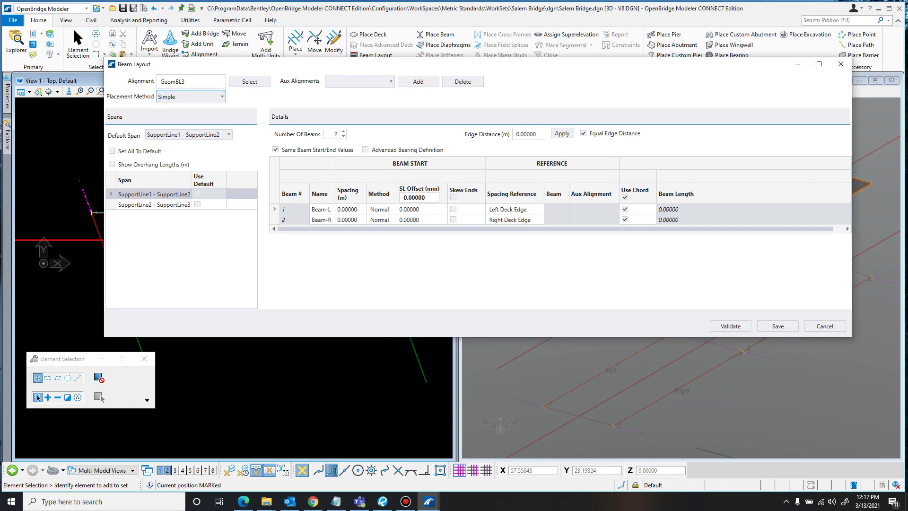
pyautogui.click(37, 398)
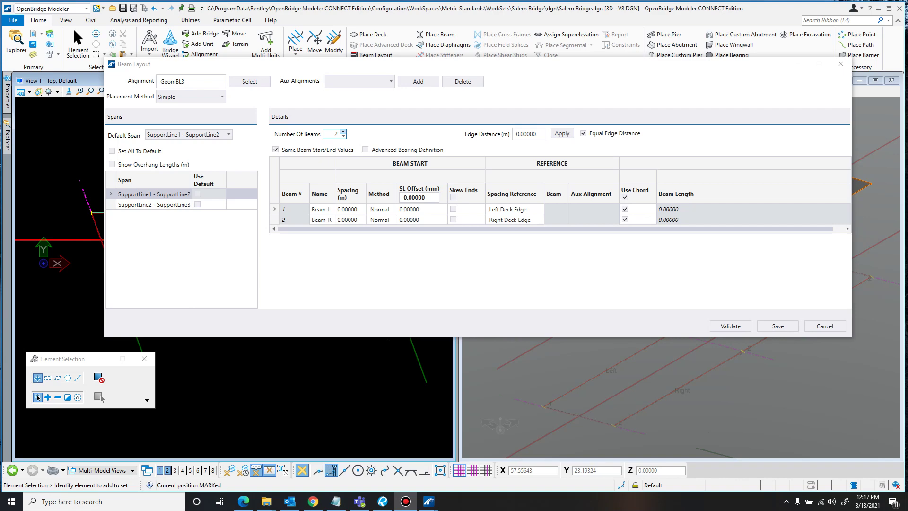
# Check the girder count on the typical section in Salem Bridge Plans and set the number of beams to 6
pyautogui.hotkey('alt', 'Tab')
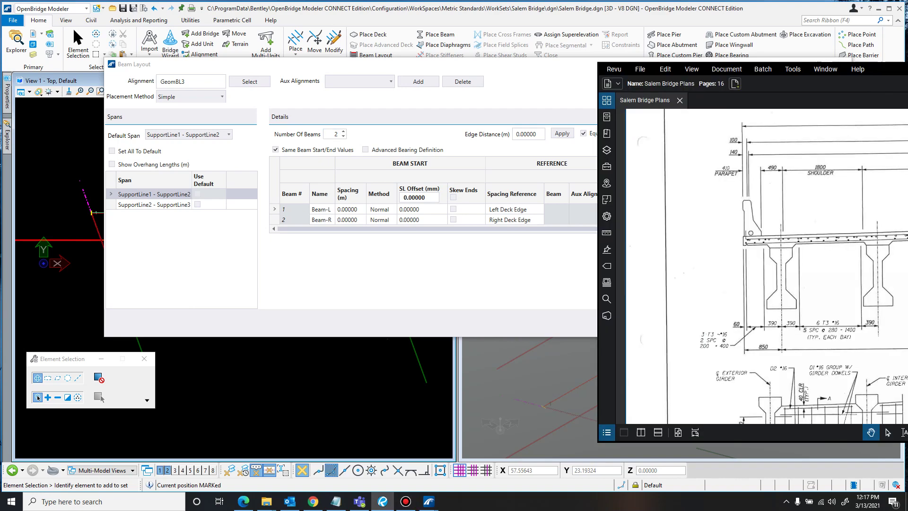
pyautogui.moveTo(415, 70); pyautogui.dragTo(436, 70)
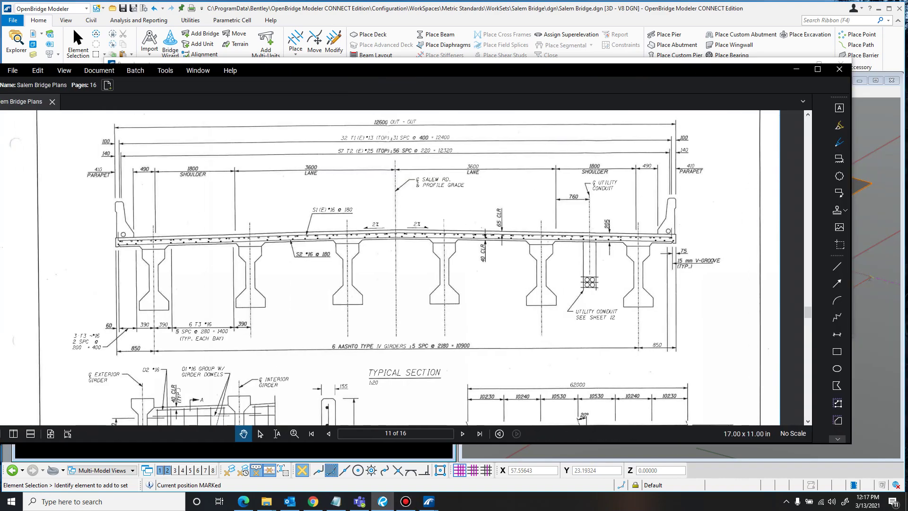
pyautogui.hotkey('alt', 'Tab')
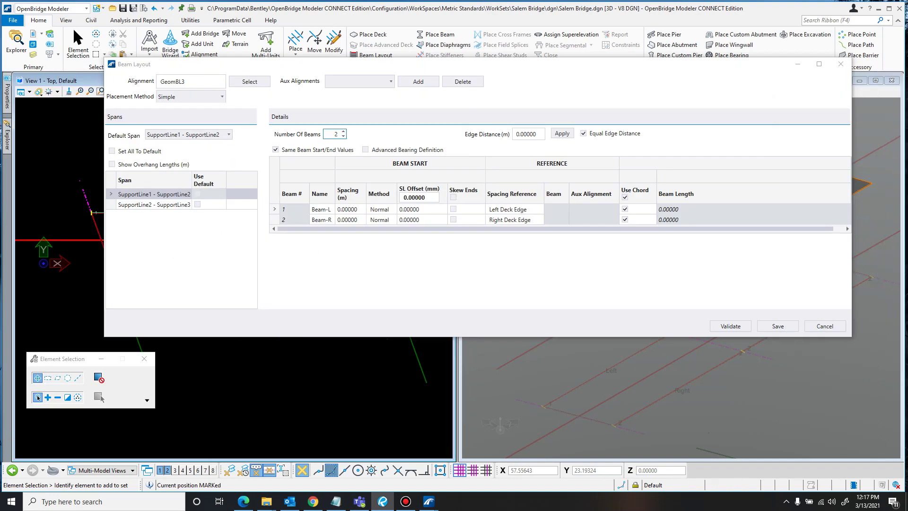
pyautogui.press('Up')
pyautogui.press('Up')
pyautogui.press('Up')
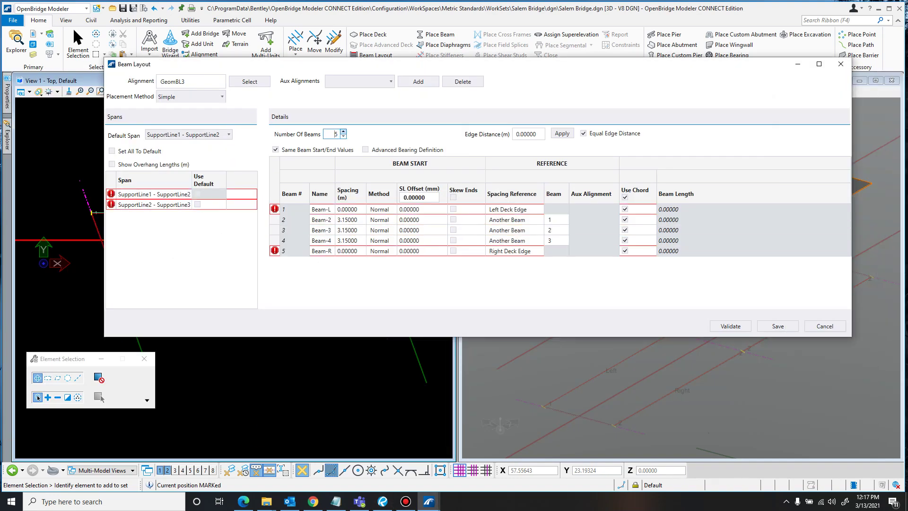
pyautogui.press('Up')
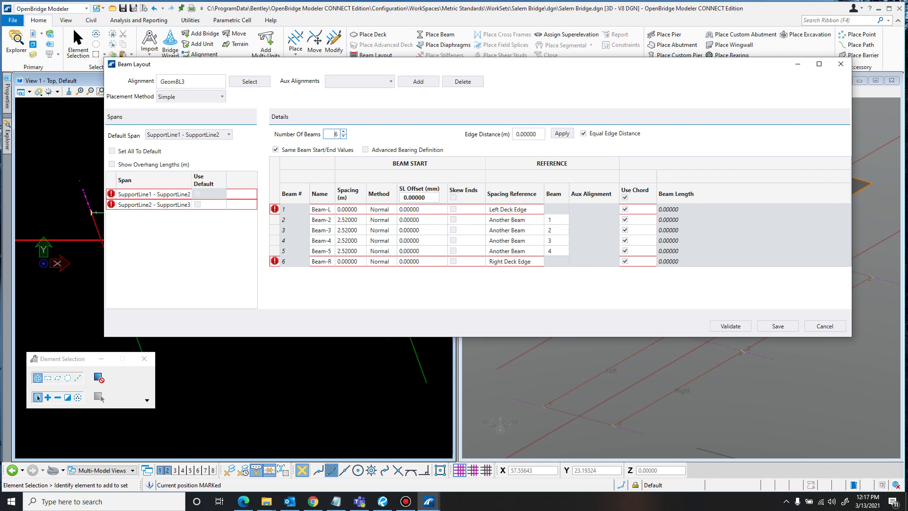
# Check the exterior girder edge distance on the plans' typical section and apply an edge distance of 0.85 m
pyautogui.click(533, 134)
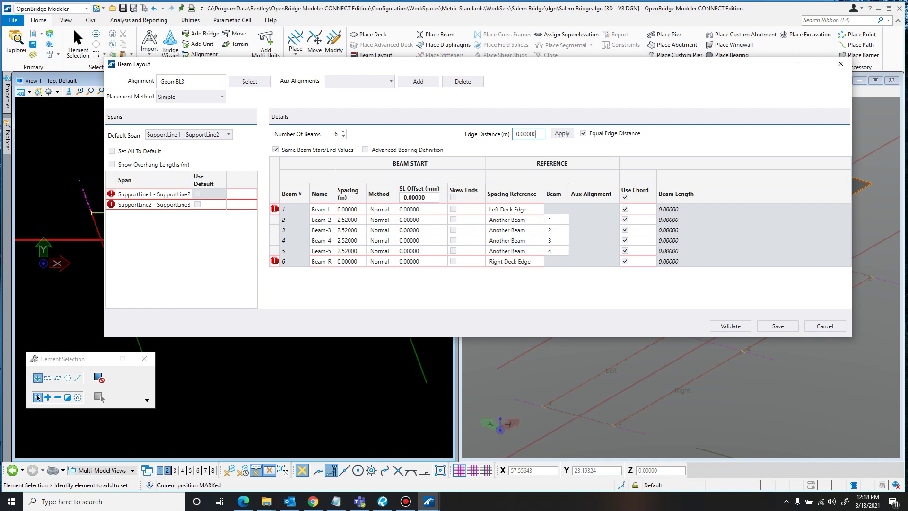
pyautogui.moveTo(907, 69); pyautogui.dragTo(703, 63)
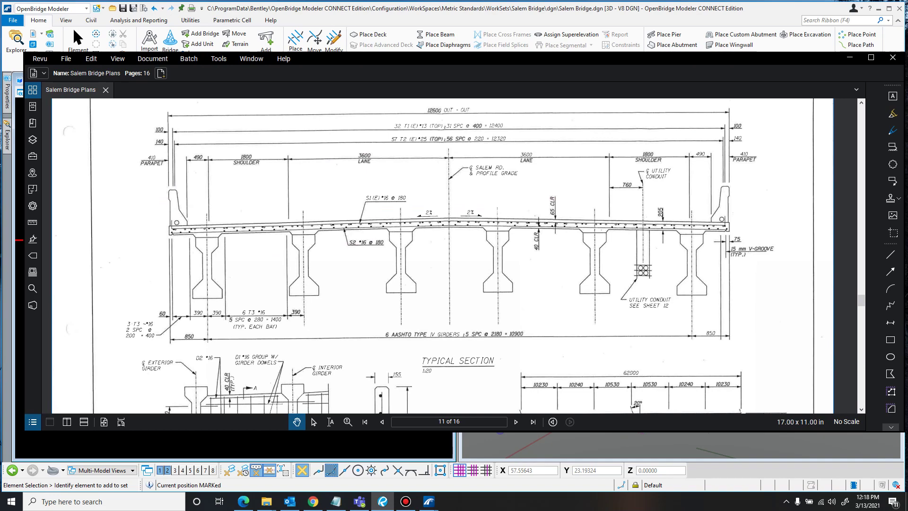
pyautogui.hotkey('alt', 'Tab')
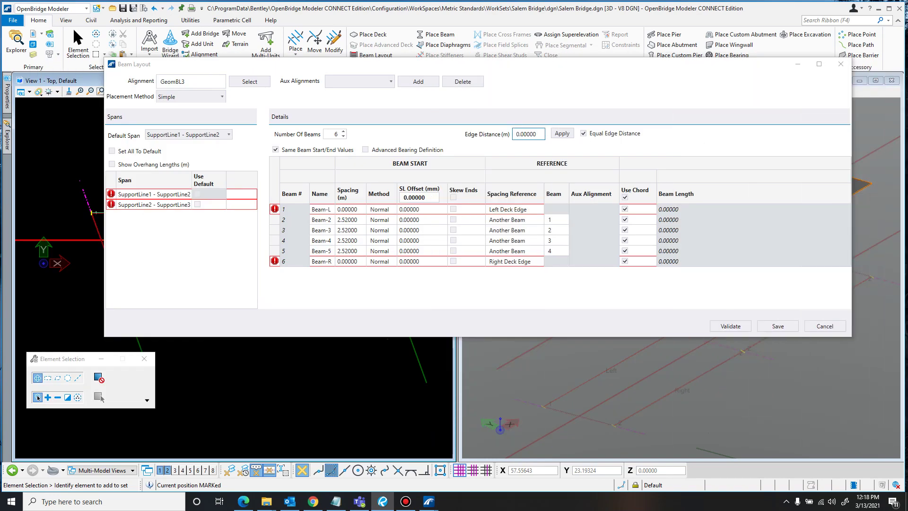
pyautogui.moveTo(537, 134); pyautogui.dragTo(521, 134)
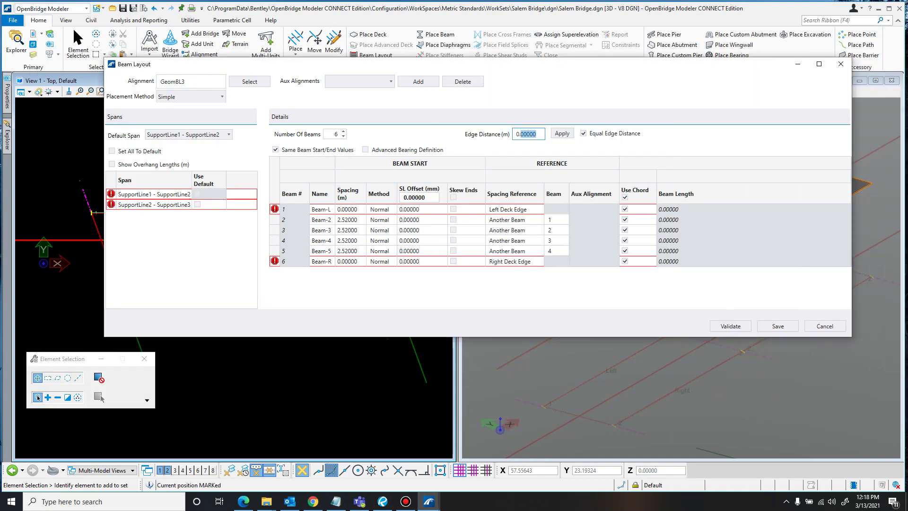
pyautogui.write('85')
pyautogui.click(562, 134)
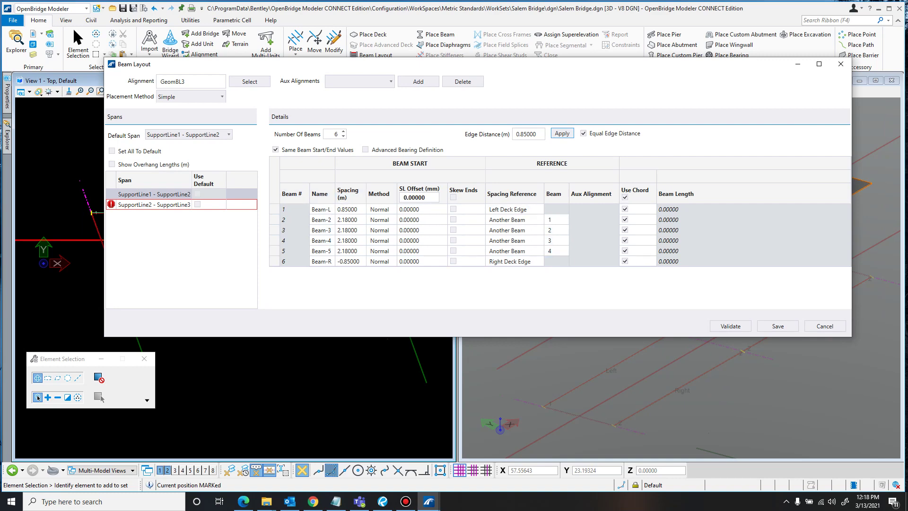
# Compare the beam spacing with the typical section in Salem Bridge Plans and validate the first span's beam layout
pyautogui.hotkey('alt', 'Tab')
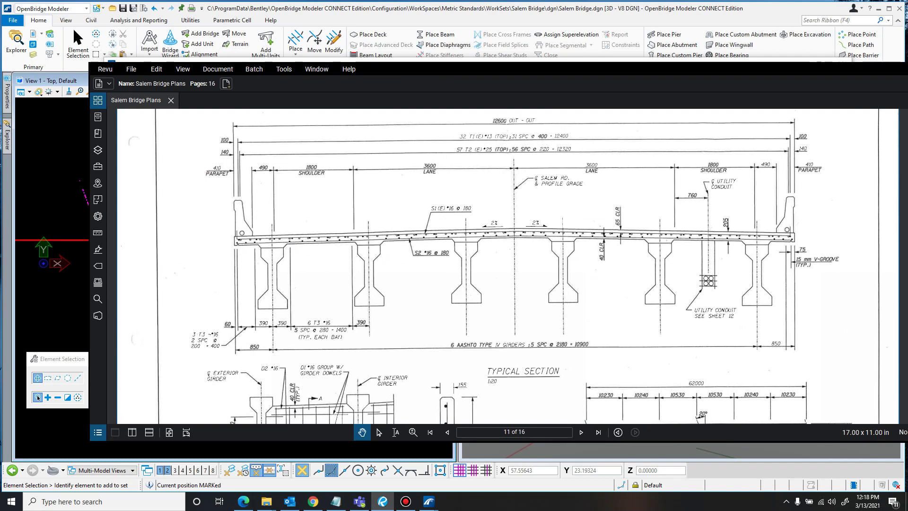
pyautogui.hotkey('alt', 'Tab')
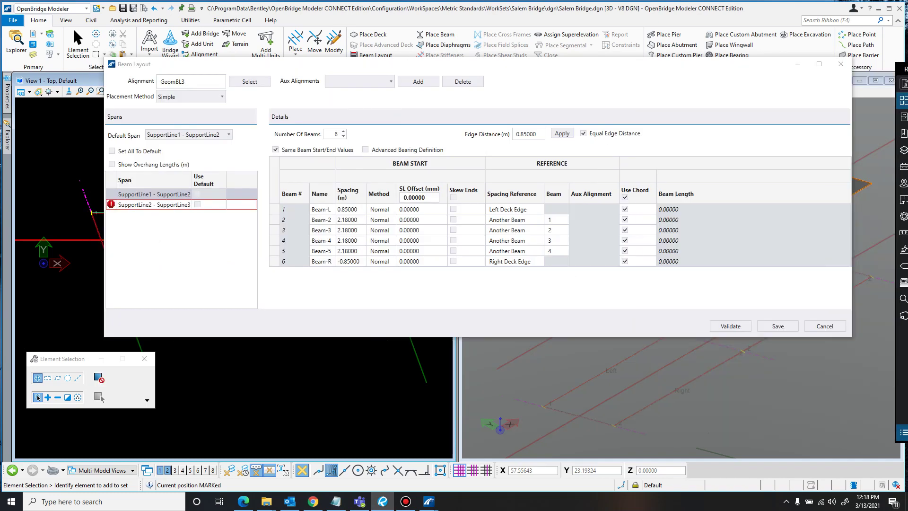
pyautogui.press('Down')
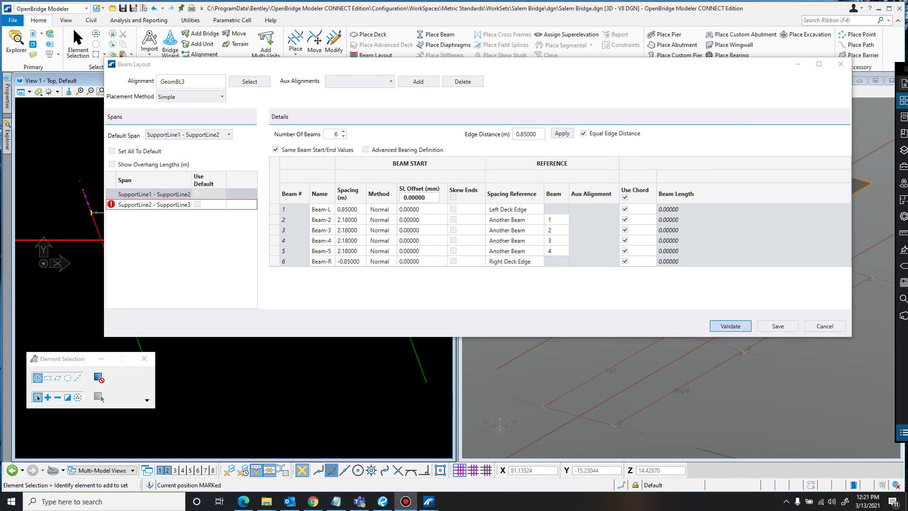
pyautogui.click(730, 326)
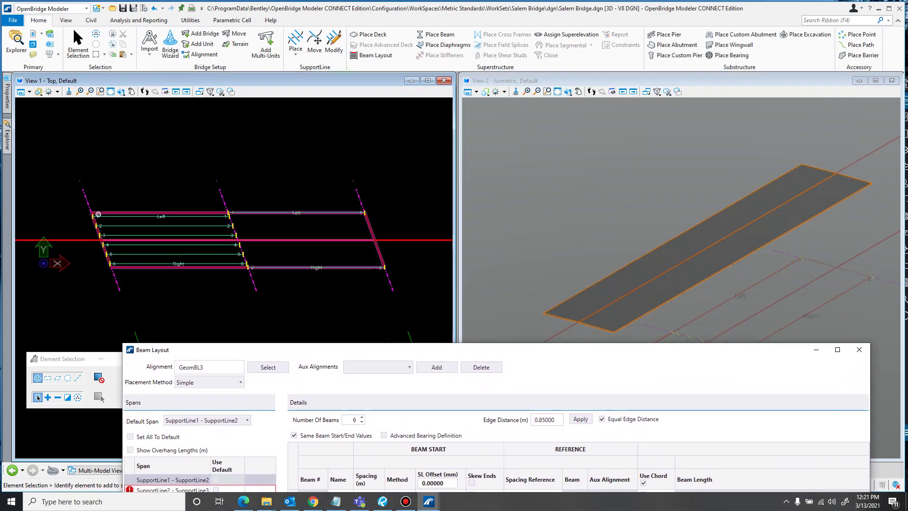
pyautogui.scroll(-2, 135, 208)
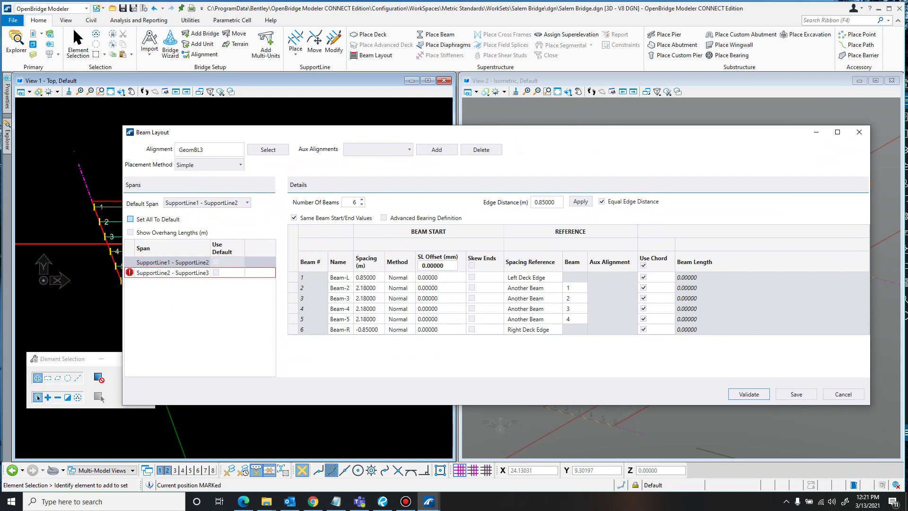
# Try setting all spans to the default span's beam layout and validating it
pyautogui.click(130, 219)
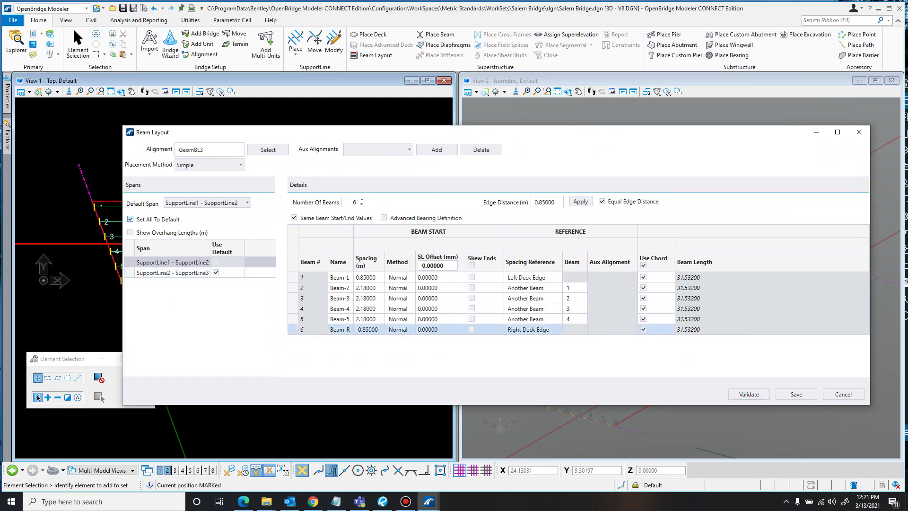
pyautogui.click(749, 394)
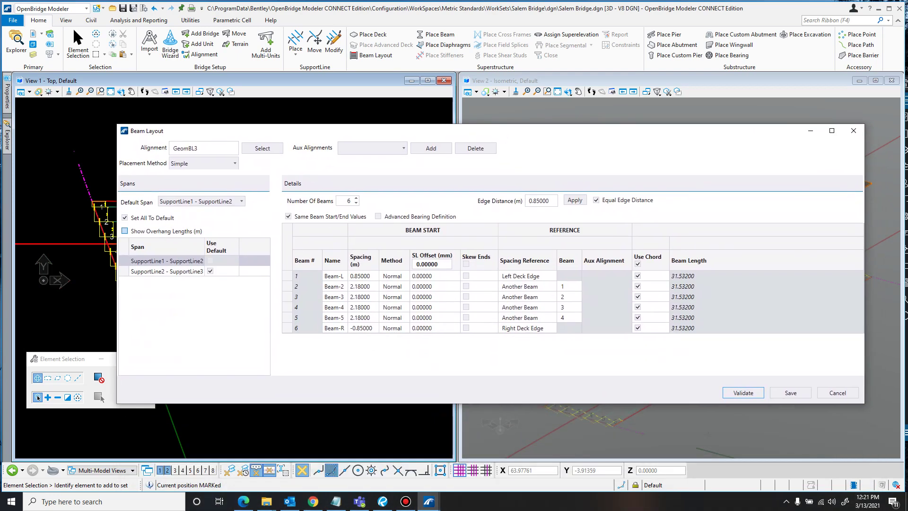
pyautogui.click(124, 217)
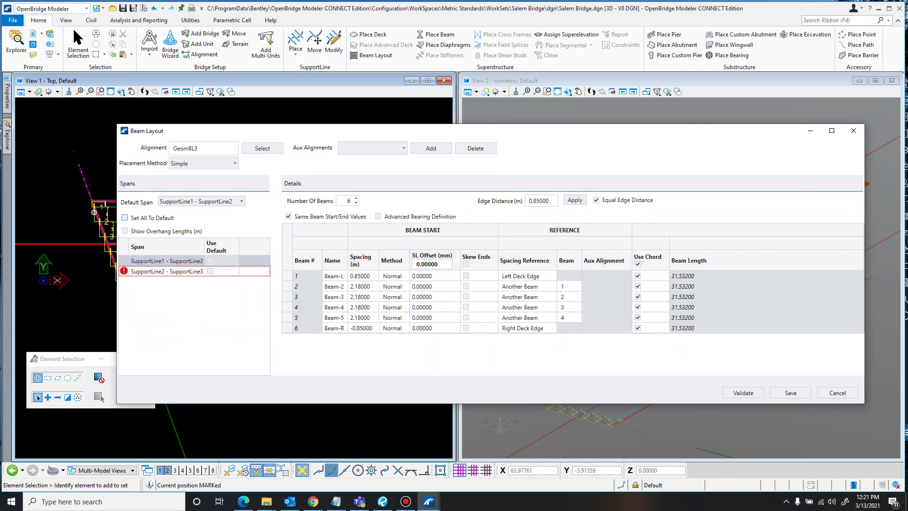
# Examine the end of beam 1 and its spacing dimensions at the first support line in the top view
pyautogui.scroll(3, 83, 205)
pyautogui.scroll(4, 84, 205)
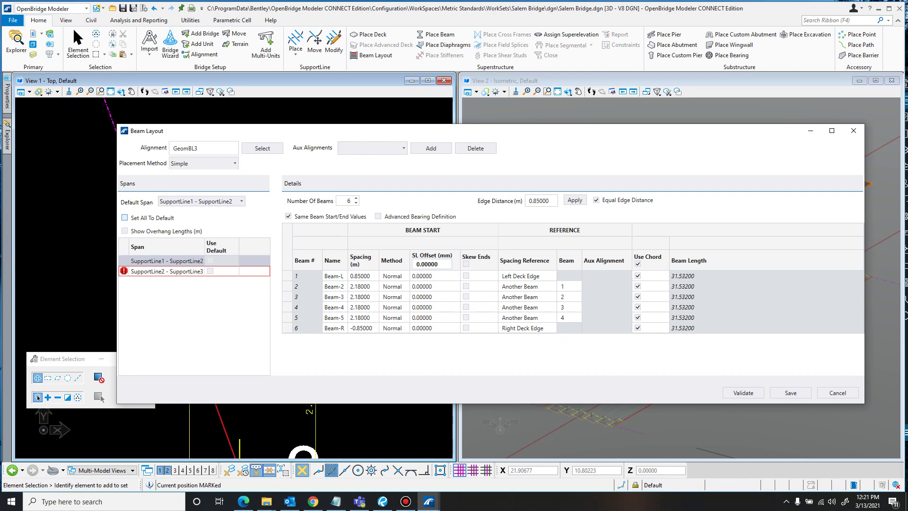
pyautogui.moveTo(189, 131); pyautogui.dragTo(175, 291)
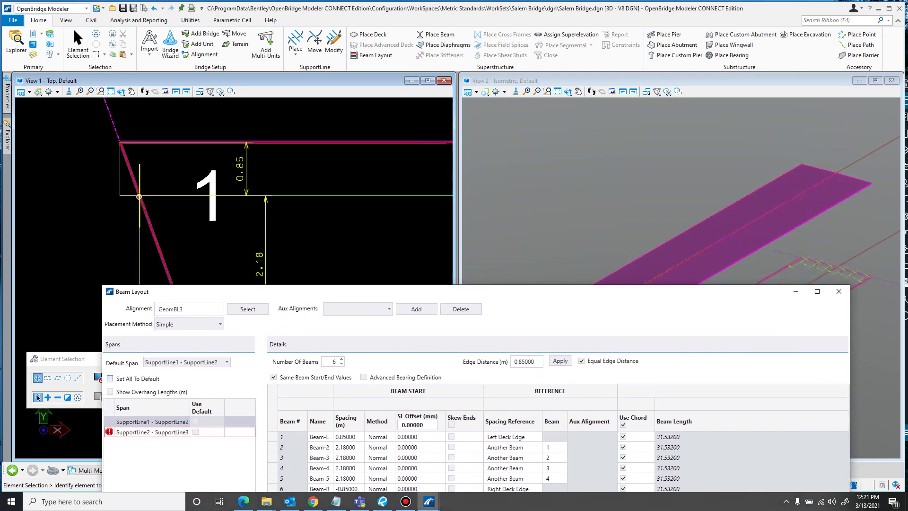
pyautogui.scroll(-6, 168, 199)
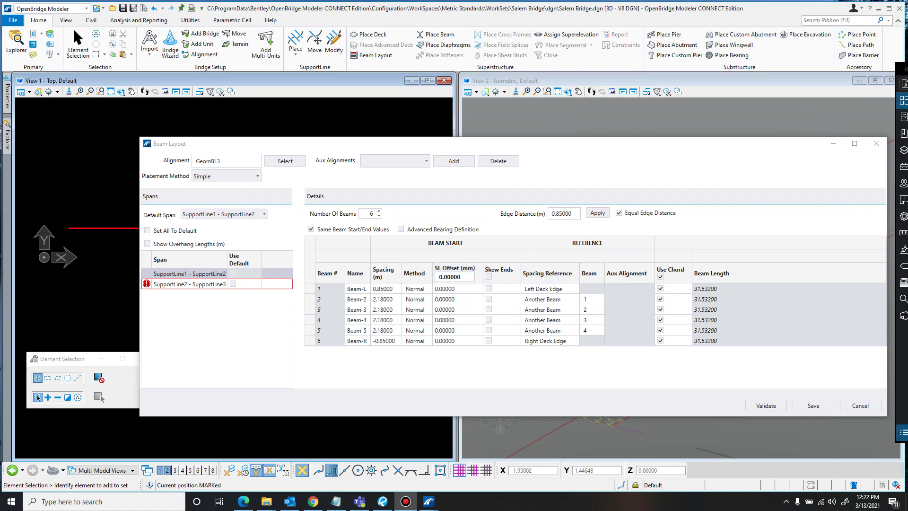
# Switch to Salem Bridge Plans and examine the beam end offset from the pier centerline in the Bent Diaphragm Plan
pyautogui.moveTo(902, 69); pyautogui.dragTo(45, 70)
pyautogui.scroll(-3, 388, 256)
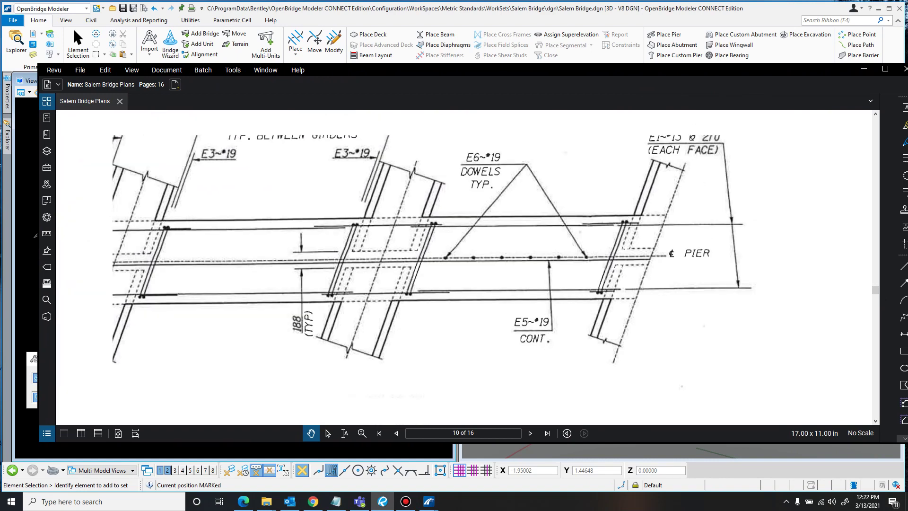
pyautogui.moveTo(388, 256); pyautogui.dragTo(460, 274)
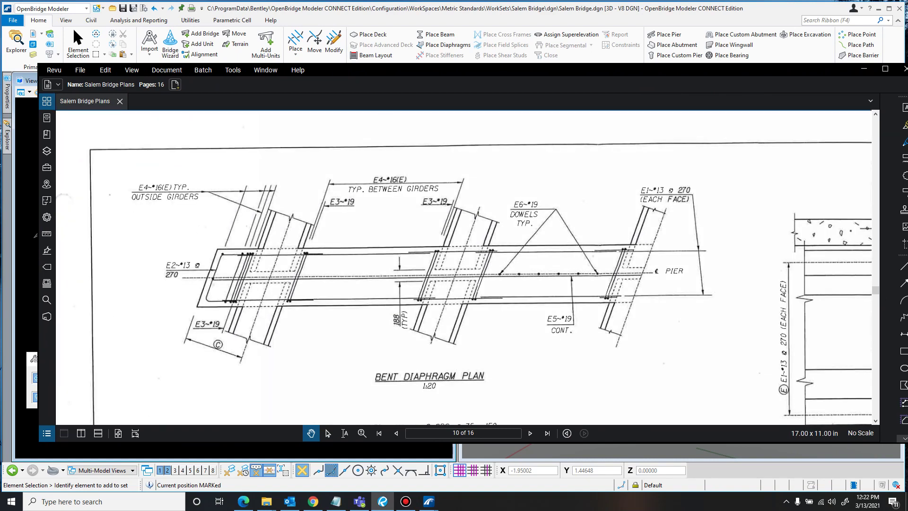
pyautogui.scroll(2, 417, 293)
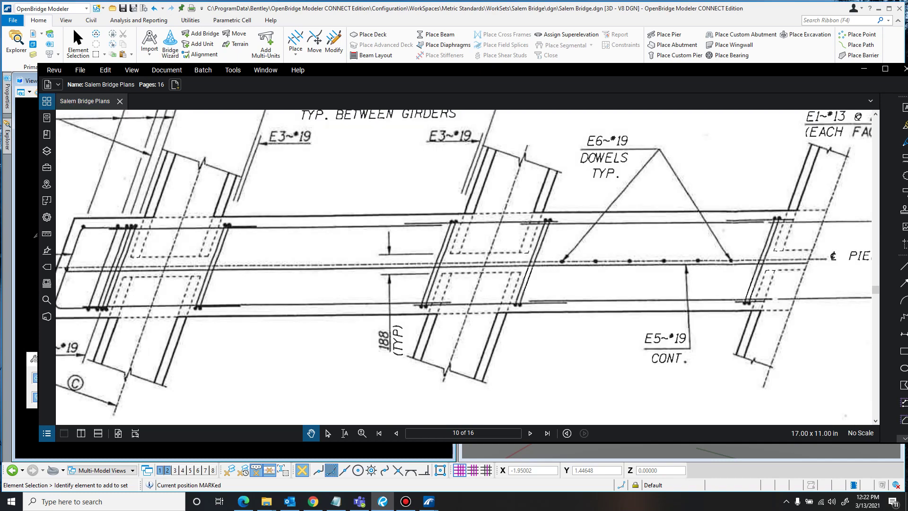
pyautogui.moveTo(473, 70); pyautogui.dragTo(437, 69)
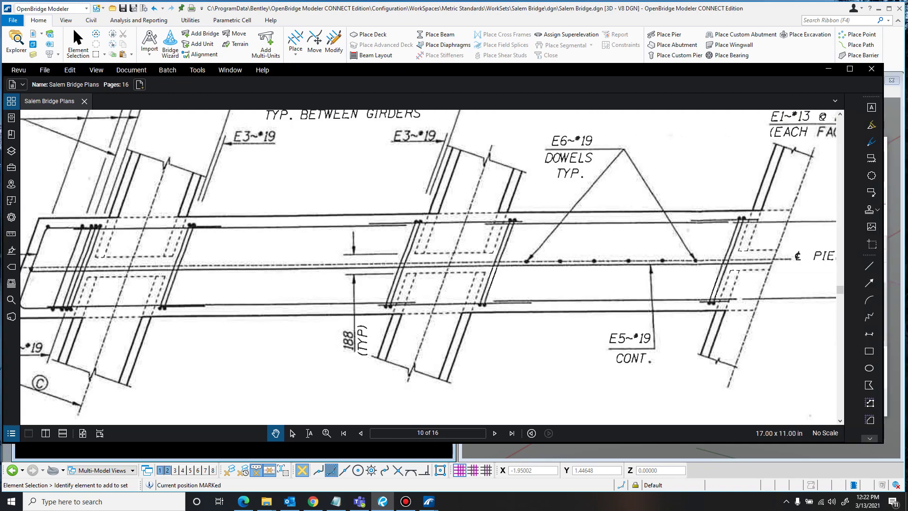
pyautogui.hotkey('alt', 'Tab')
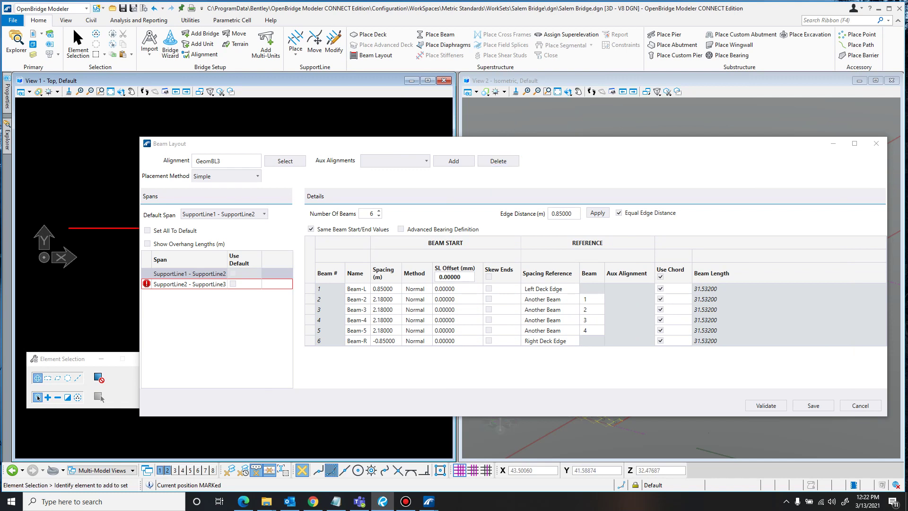
# Set the support line offset to 188 mm for all beams in the span and enable skewed beam ends
pyautogui.press('Tab')
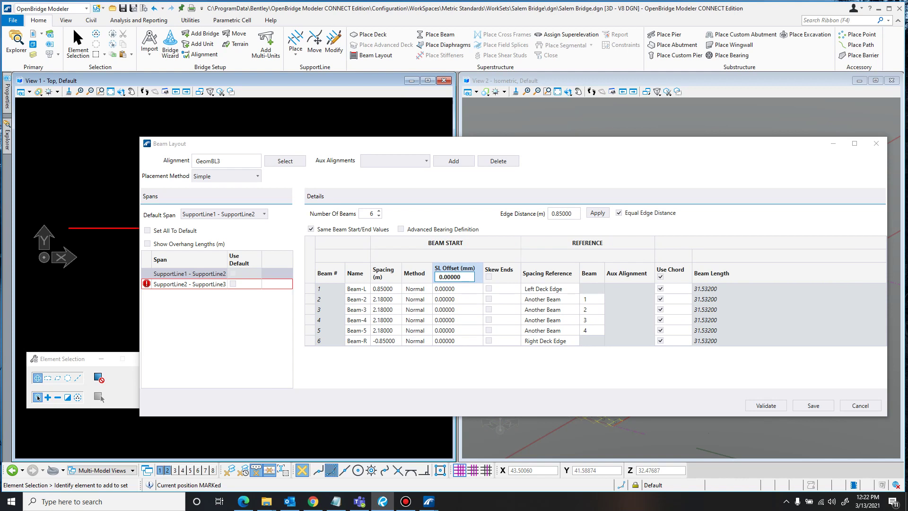
pyautogui.hotkey('shift', 'Tab')
pyautogui.press('Tab')
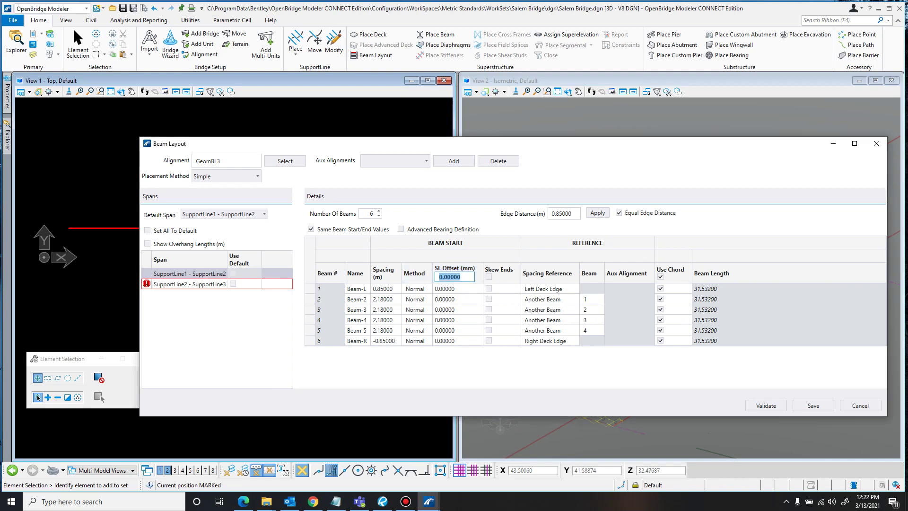
pyautogui.write('188')
pyautogui.press('Tab')
pyautogui.press('space')
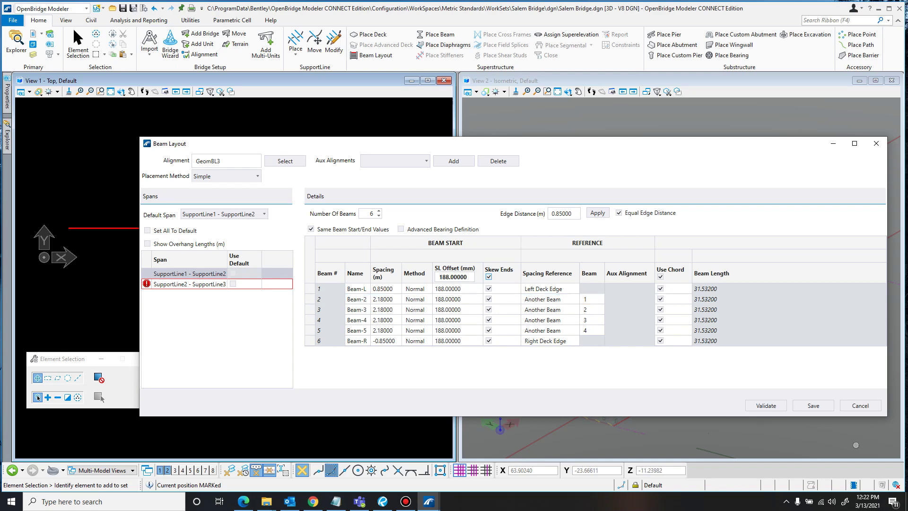
# Validate the beam layout and examine the skewed beam ends at the first and second support lines in the top view
pyautogui.click(766, 405)
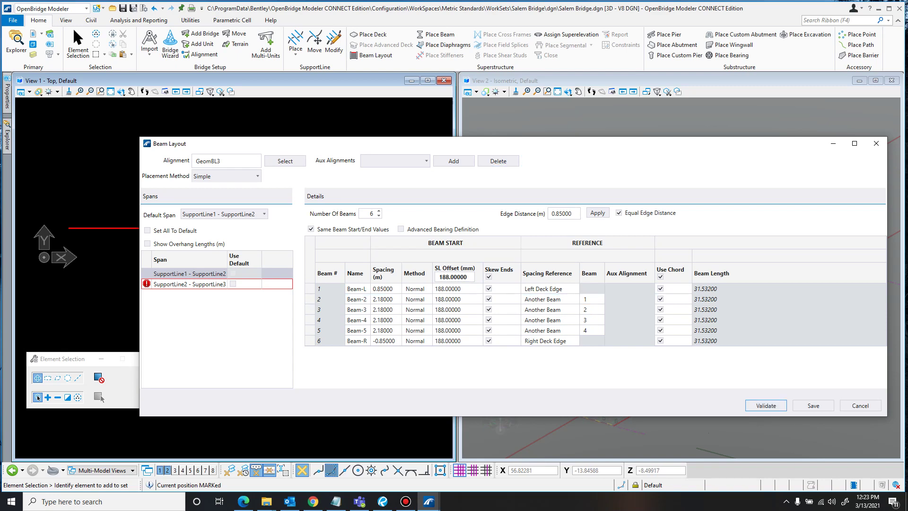
pyautogui.moveTo(303, 144); pyautogui.dragTo(807, 147)
pyautogui.scroll(4, 199, 230)
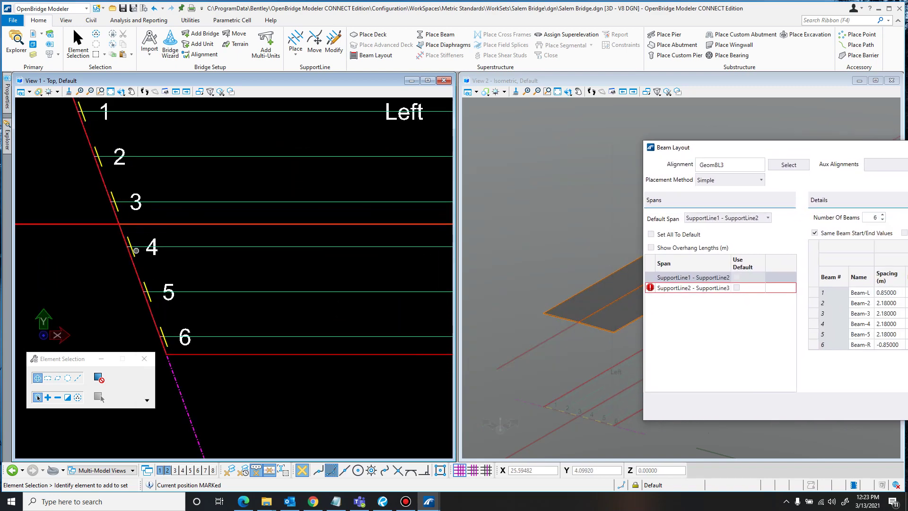
pyautogui.scroll(3, 136, 251)
pyautogui.scroll(-4, 191, 260)
pyautogui.moveTo(326, 278); pyautogui.dragTo(58, 284, button='middle')
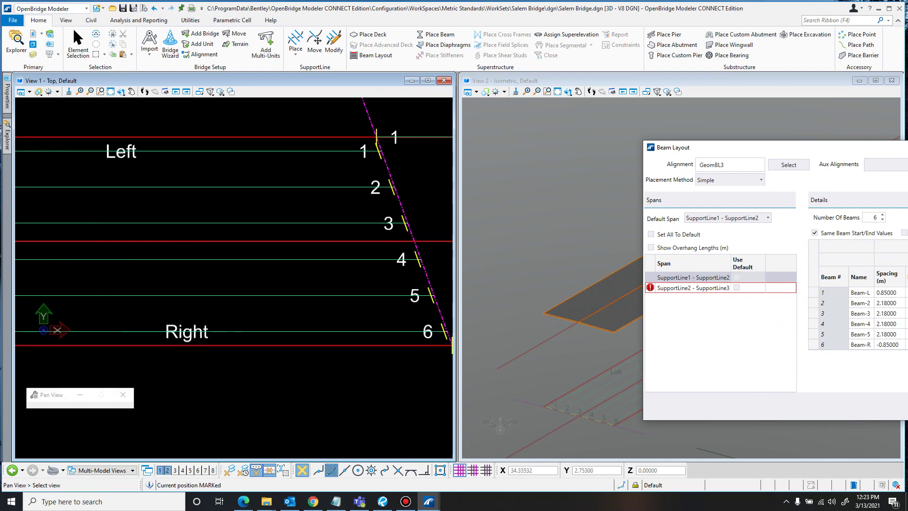
pyautogui.scroll(5, 420, 260)
pyautogui.scroll(-3, 262, 270)
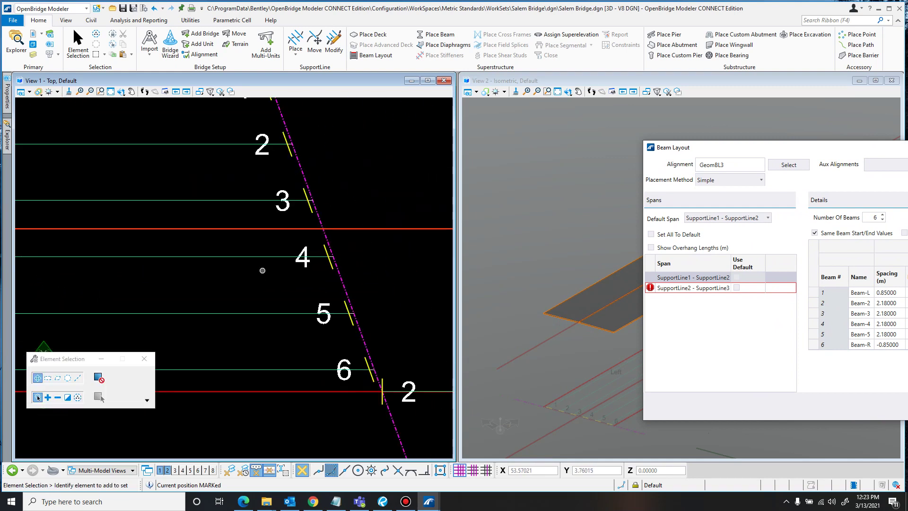
pyautogui.scroll(-4, 263, 271)
pyautogui.moveTo(154, 279); pyautogui.dragTo(268, 284, button='middle')
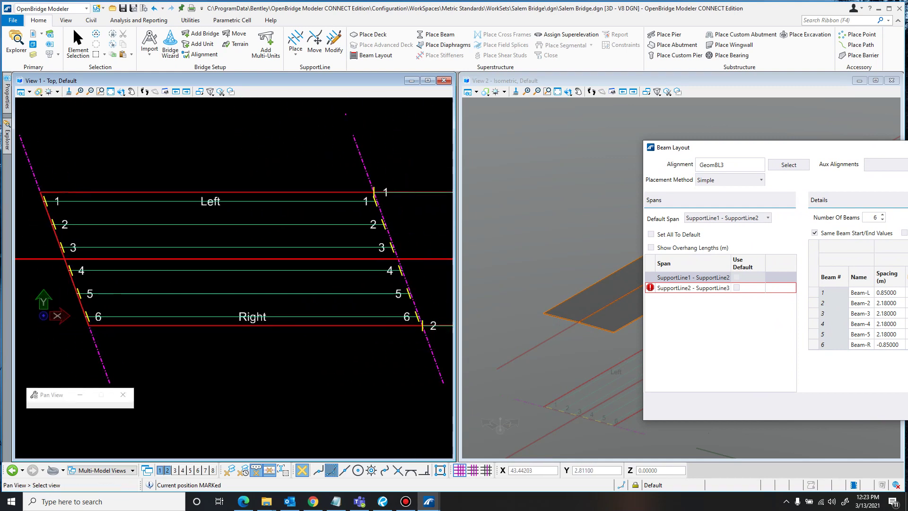
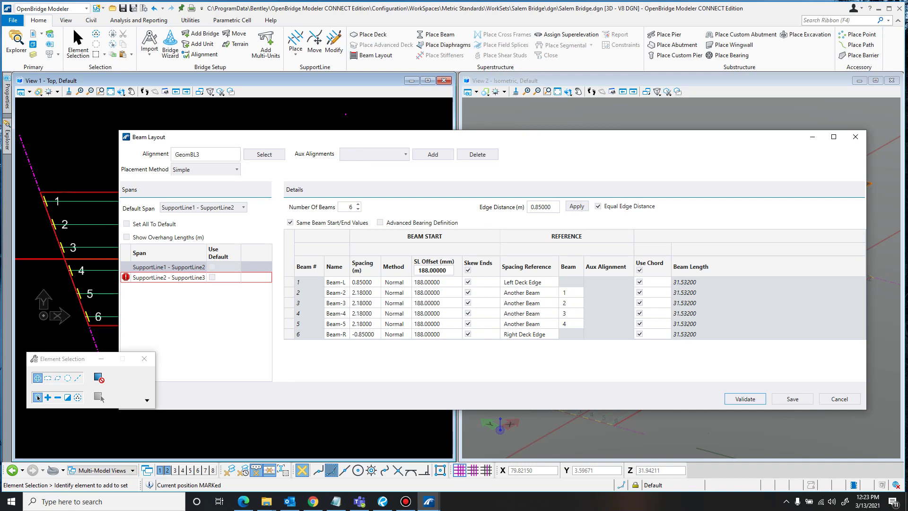
# Switch to Salem Bridge Plans and examine the girder lengths and bearing dimensions in the Prestressed Girder Schedule
pyautogui.hotkey('alt', 'Tab')
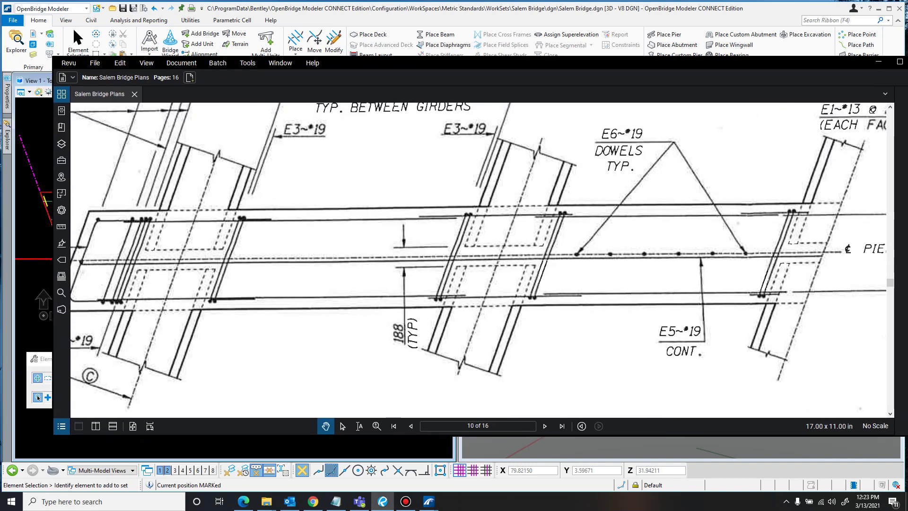
pyautogui.scroll(-6, 416, 169)
pyautogui.scroll(2, 465, 172)
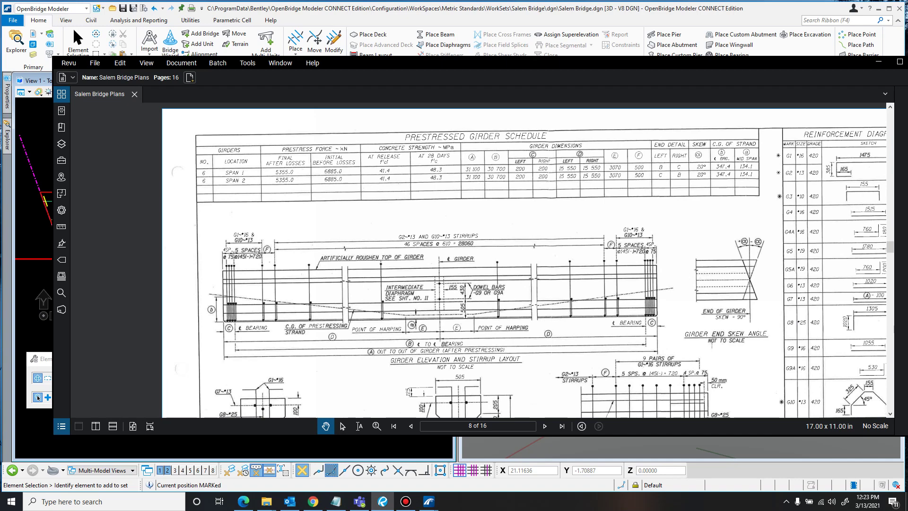
pyautogui.press('super+shift+Right')
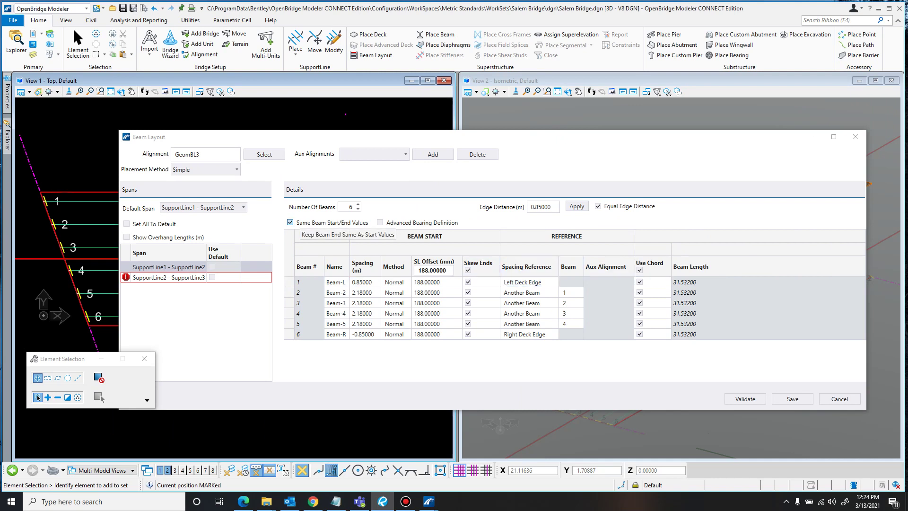
# Allow different beam start and end values, and set the beam end support line offset to -620 mm for all beams
pyautogui.click(290, 222)
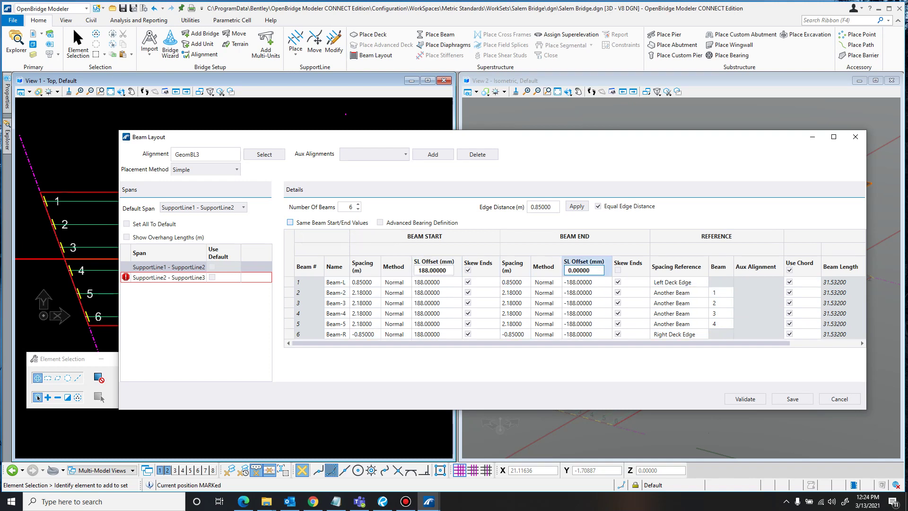
pyautogui.doubleClick(584, 270)
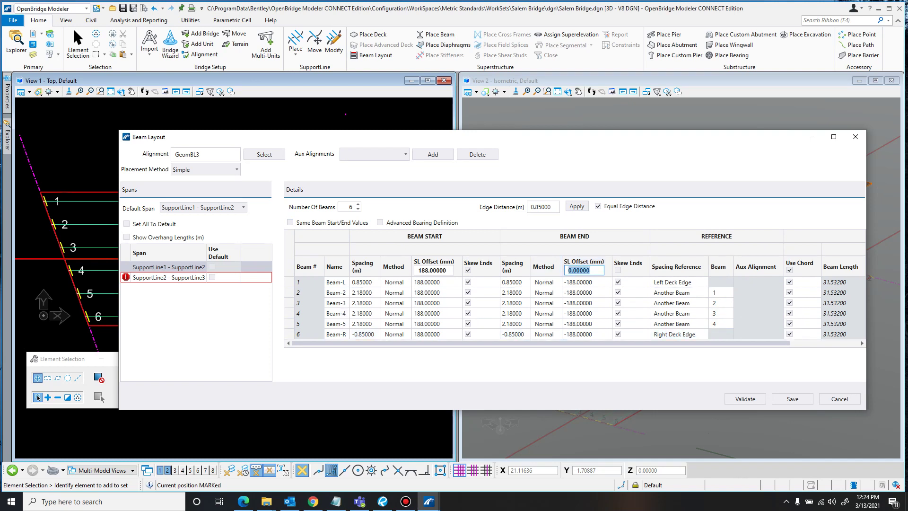
pyautogui.write('-')
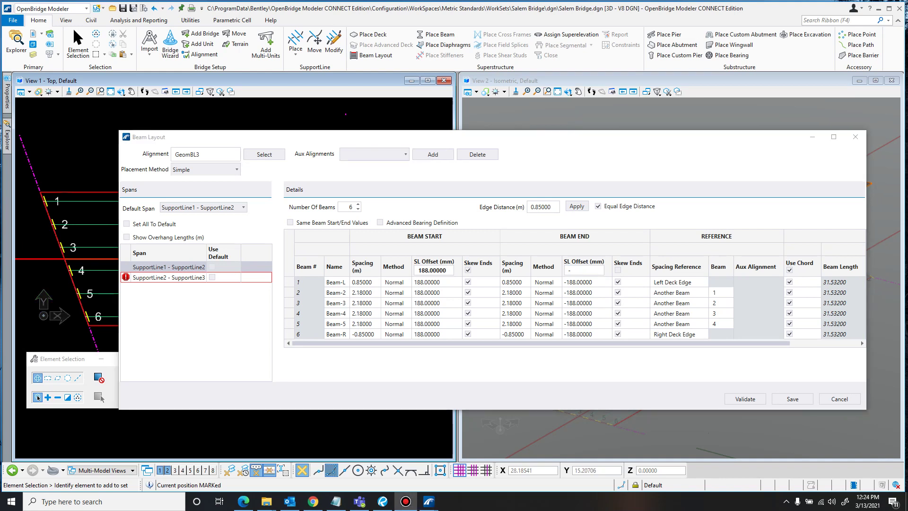
pyautogui.write('620')
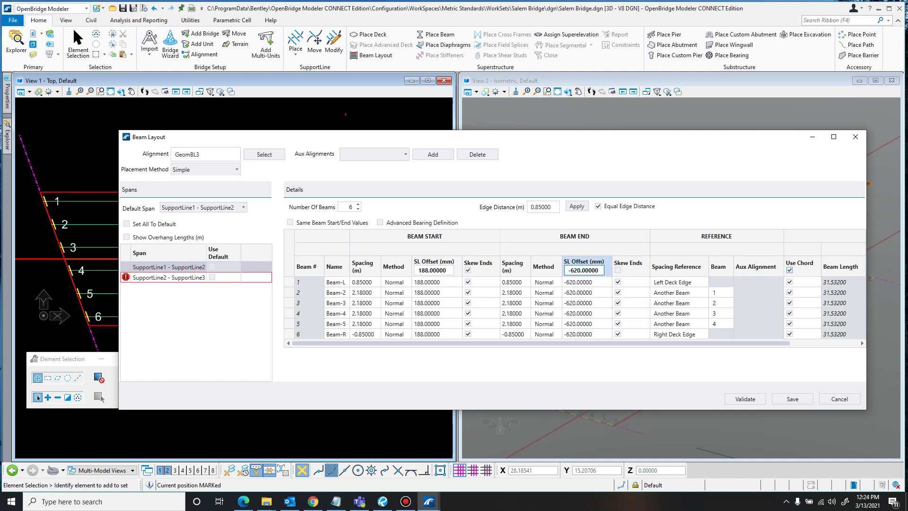
pyautogui.press('Return')
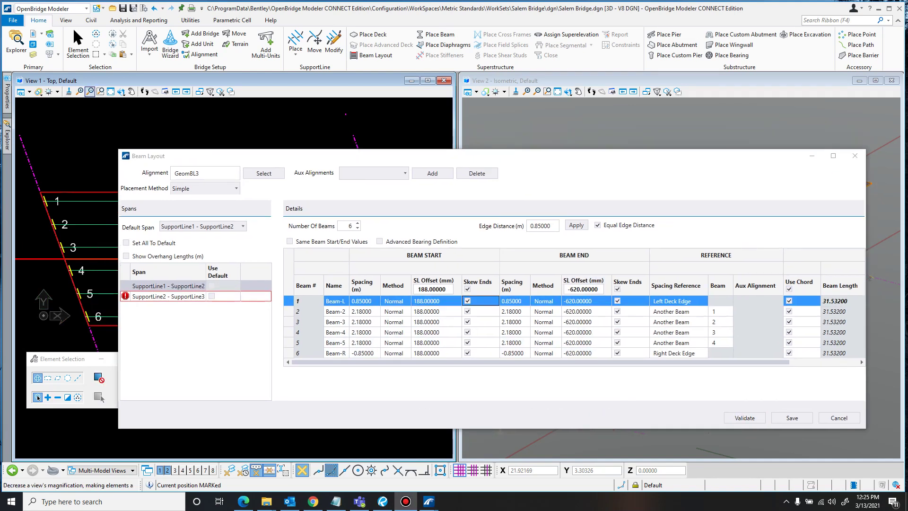
pyautogui.click(38, 397)
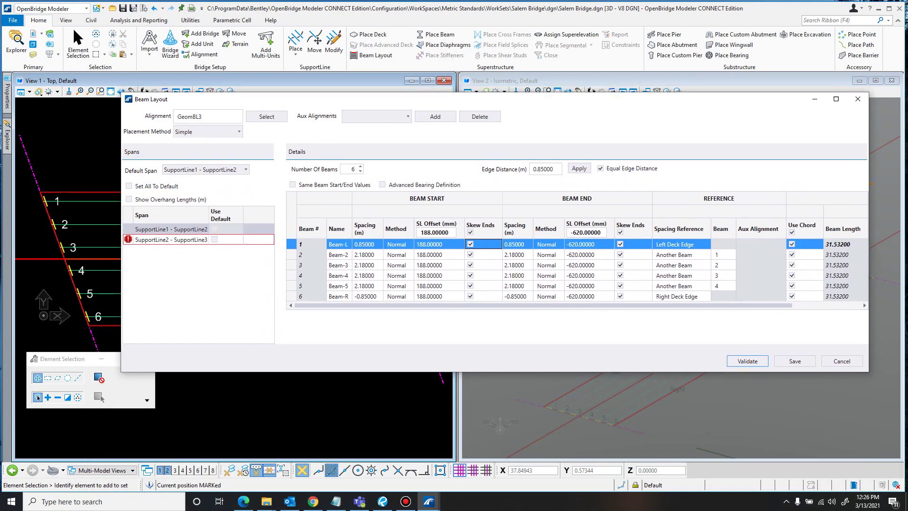
# Set the support line offset to -188 mm at the beam end and 620 mm at the beam start for all beams
pyautogui.moveTo(495, 98); pyautogui.dragTo(491, 134)
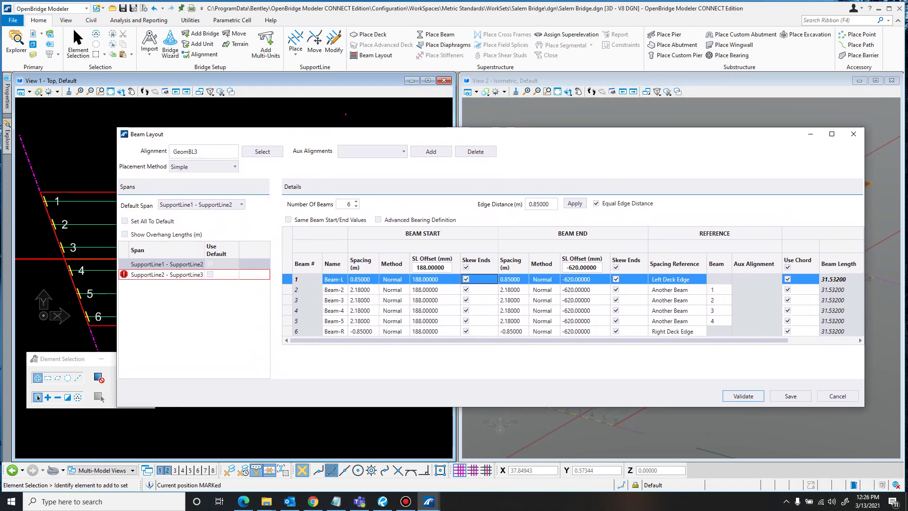
pyautogui.moveTo(598, 268); pyautogui.dragTo(567, 267)
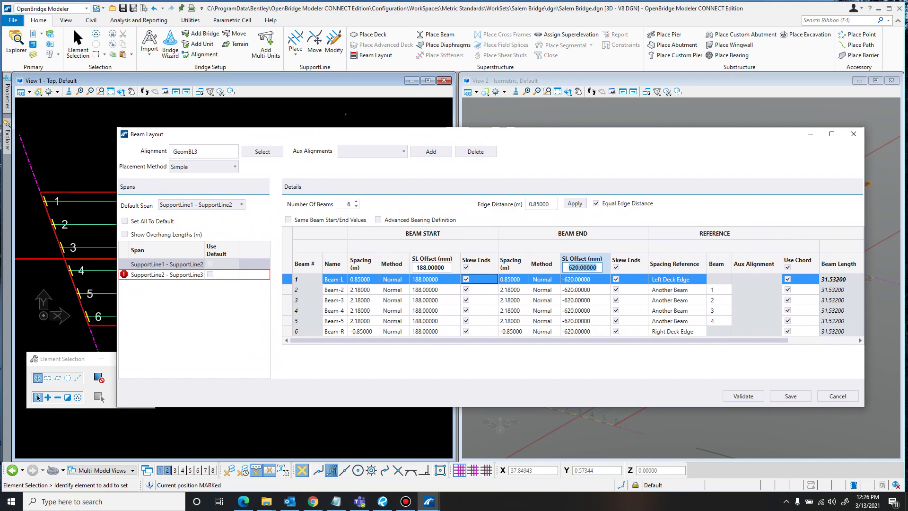
pyautogui.write('-188')
pyautogui.press('Return')
pyautogui.click(431, 267)
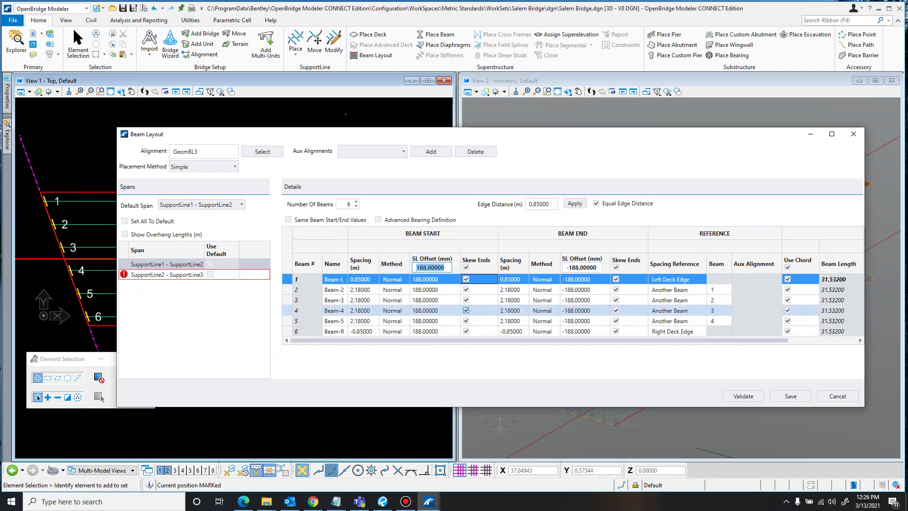
pyautogui.write('620')
pyautogui.press('Return')
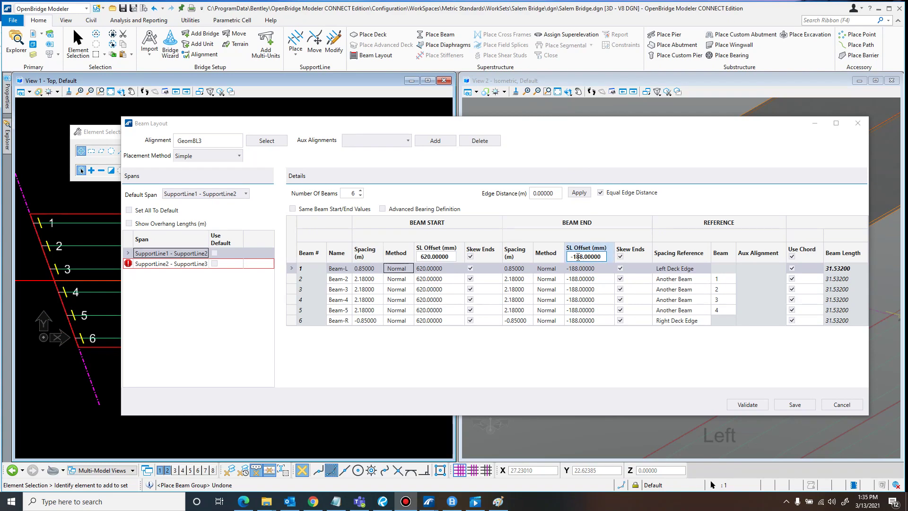
# Set the beam end support line offset to -94 mm for all beams
pyautogui.moveTo(575, 257); pyautogui.dragTo(582, 257)
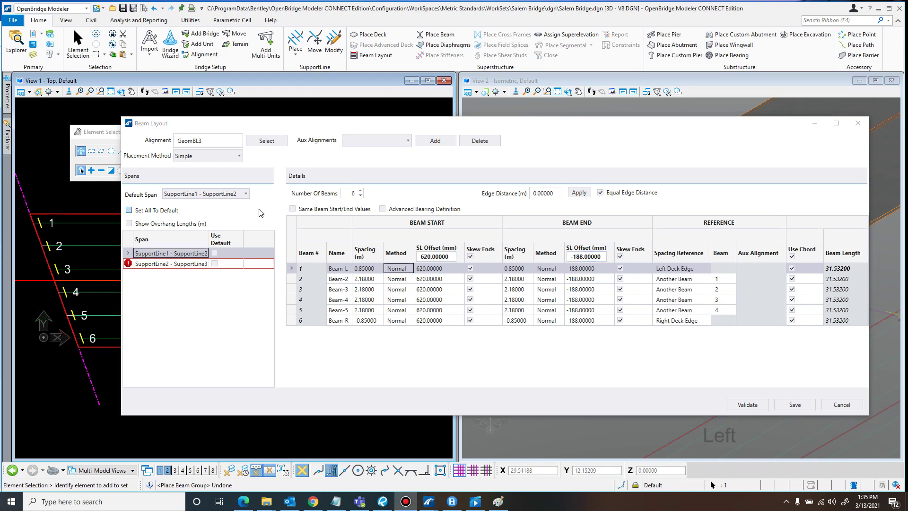
pyautogui.click(575, 256)
pyautogui.hotkey('shift', 'Right')
pyautogui.hotkey('shift', 'Right')
pyautogui.hotkey('shift', 'Right')
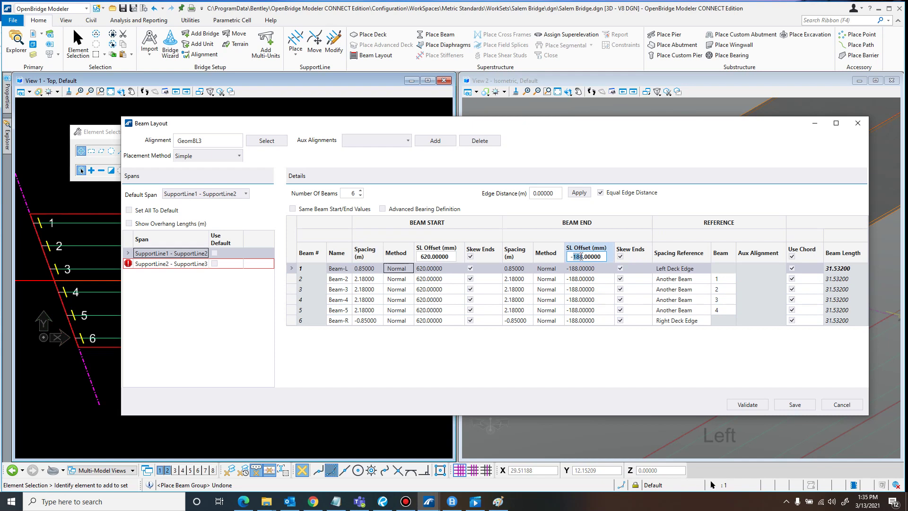
pyautogui.write('94')
pyautogui.press('Return')
# Set the beam start support line offset to 244 mm and apply the default span's layout to all spans
pyautogui.click(448, 256)
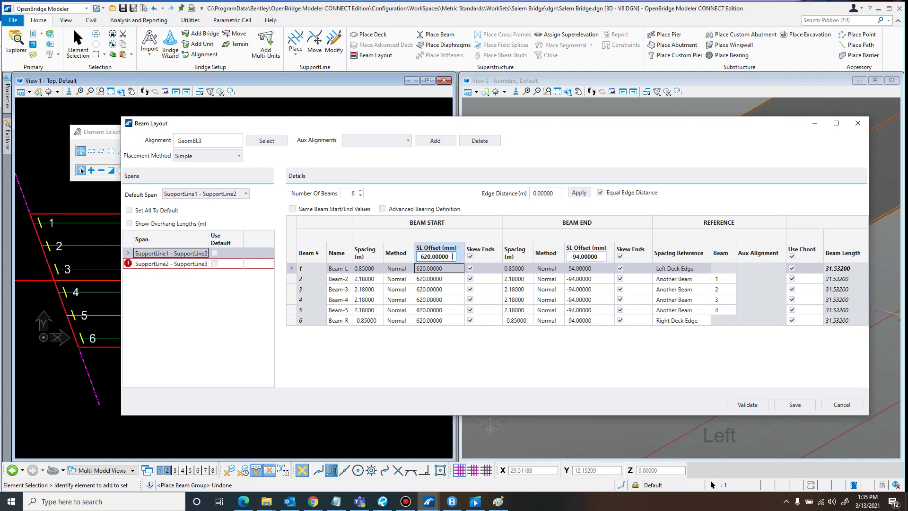
pyautogui.moveTo(452, 257); pyautogui.dragTo(422, 264)
pyautogui.write('244')
pyautogui.press('Tab')
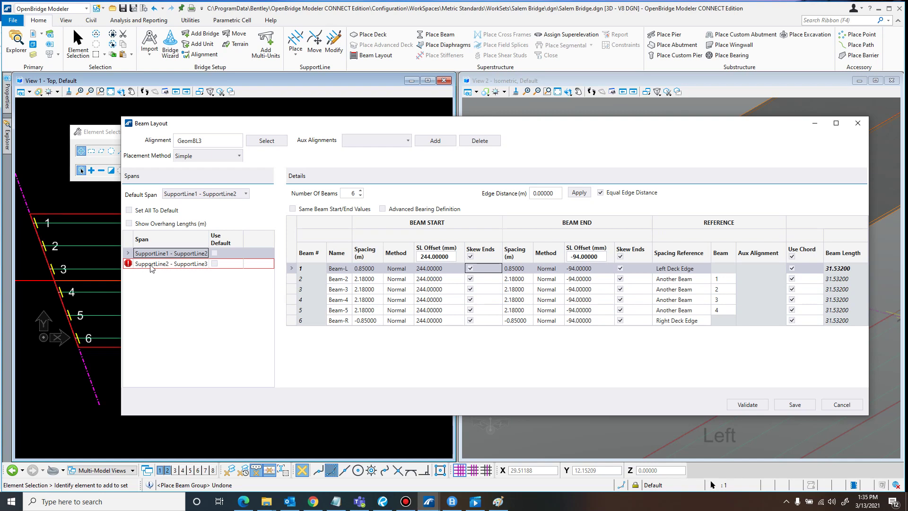
pyautogui.click(130, 210)
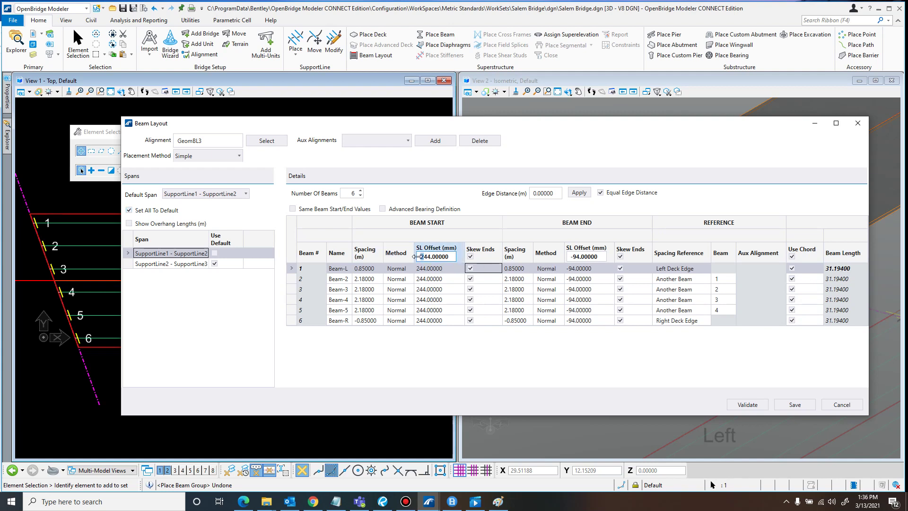
# Set the beam start support line offset to 344 mm for all beams
pyautogui.write('3')
pyautogui.press('Tab')
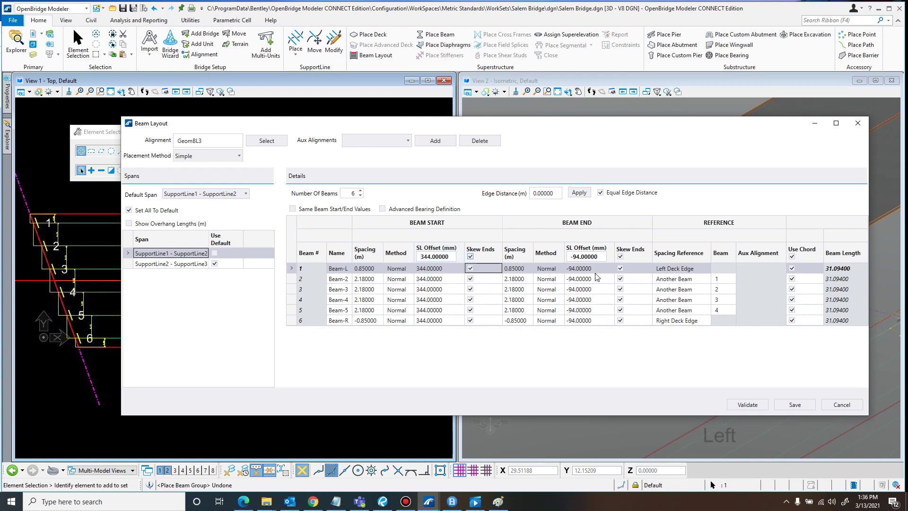
pyautogui.click(612, 289)
pyautogui.click(383, 502)
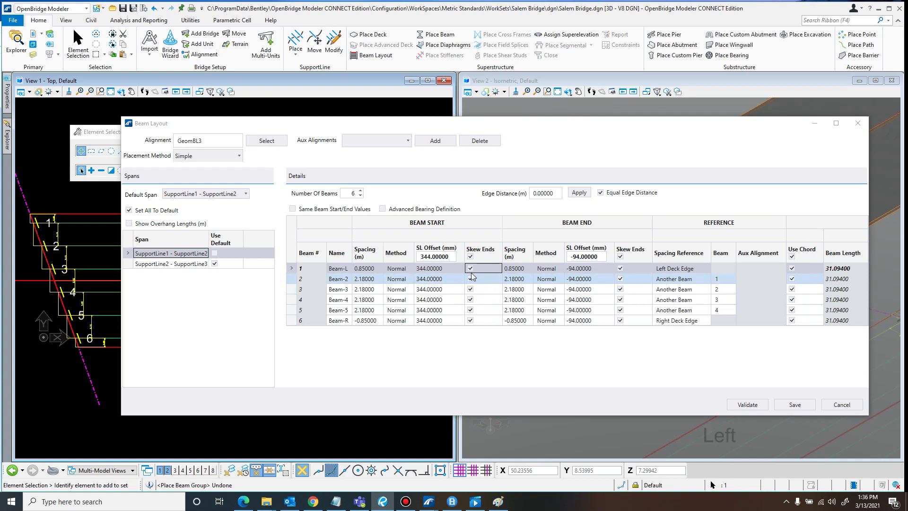
# Set the beam start support line offset to 338 mm for all beams
pyautogui.click(429, 257)
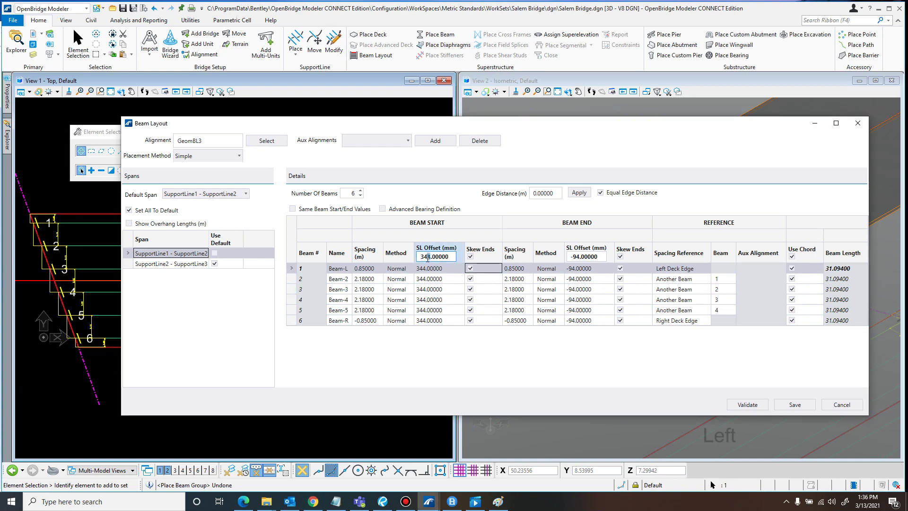
pyautogui.doubleClick(429, 257)
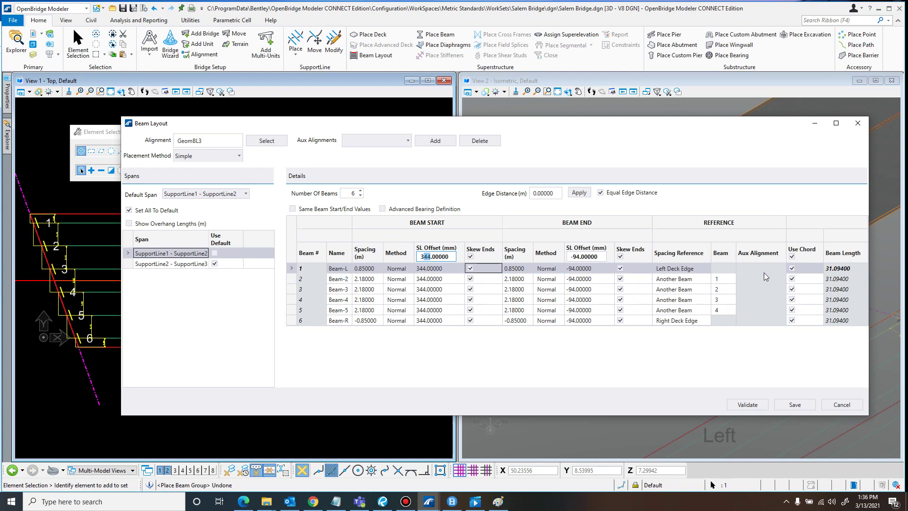
pyautogui.click(427, 257)
pyautogui.moveTo(424, 257); pyautogui.dragTo(431, 256)
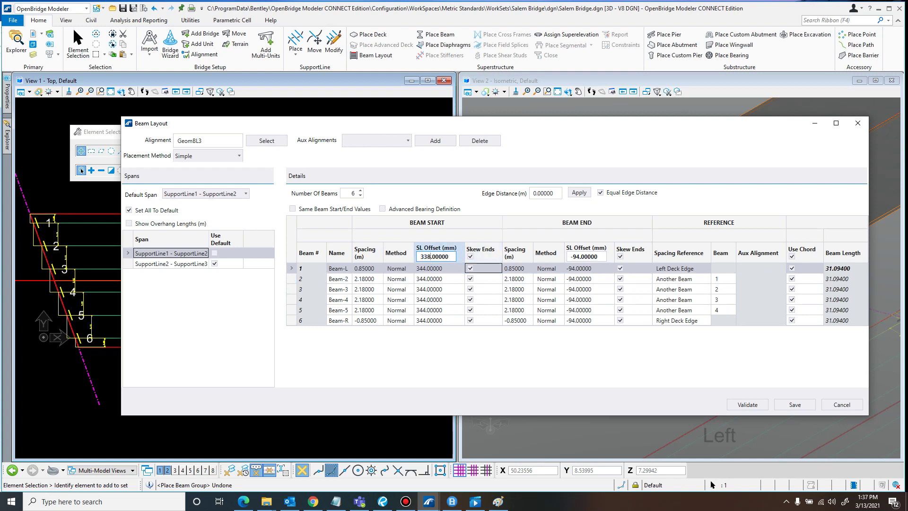
pyautogui.press('Tab')
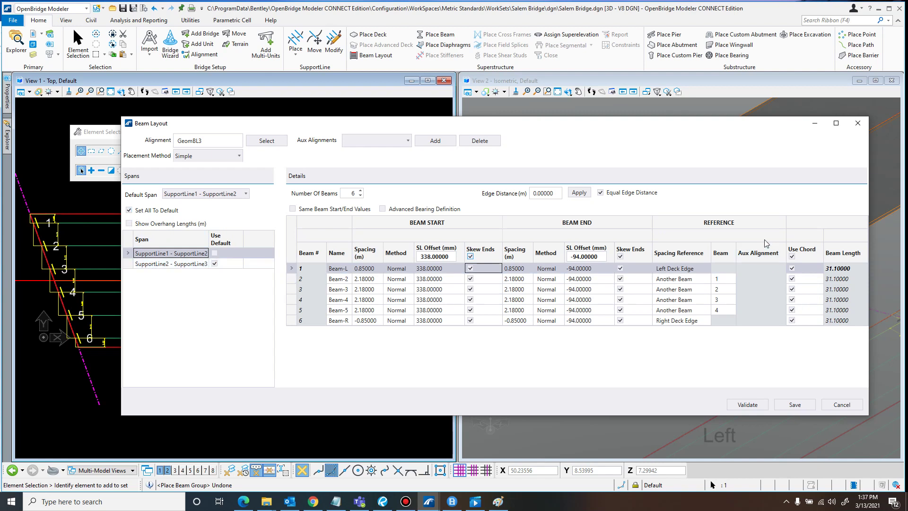
# Reapply the default span's beam layout to all spans and validate it
pyautogui.click(129, 210)
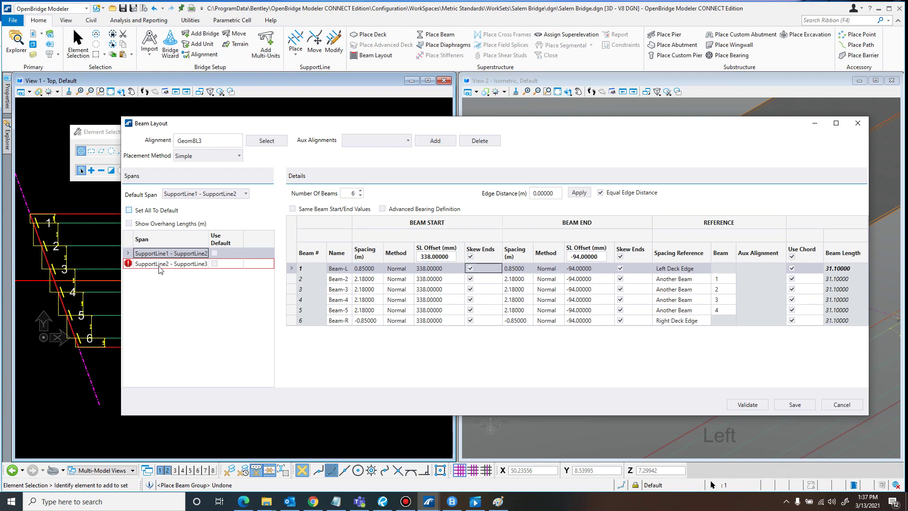
pyautogui.click(129, 210)
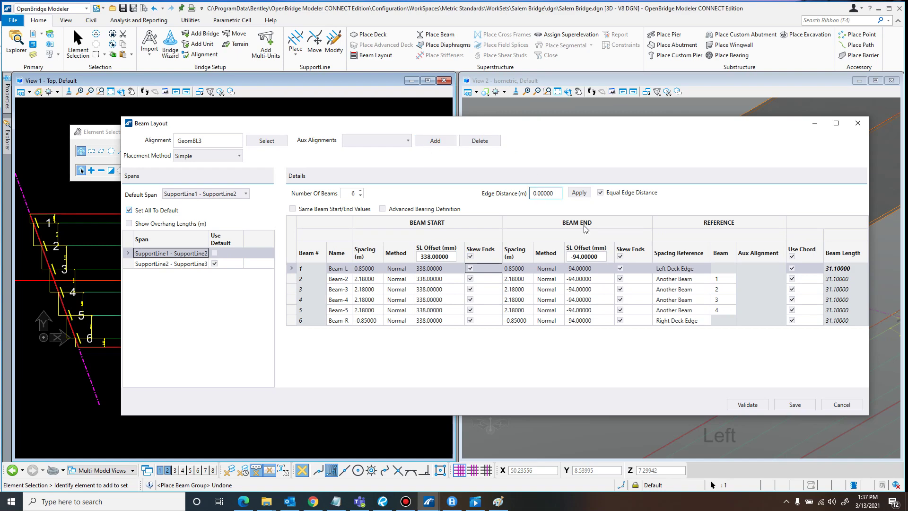
pyautogui.click(748, 406)
# Examine the beam ends and spacing at the first support line and at the middle support line in the top view
pyautogui.moveTo(323, 124); pyautogui.dragTo(309, 393)
pyautogui.scroll(3, 35, 227)
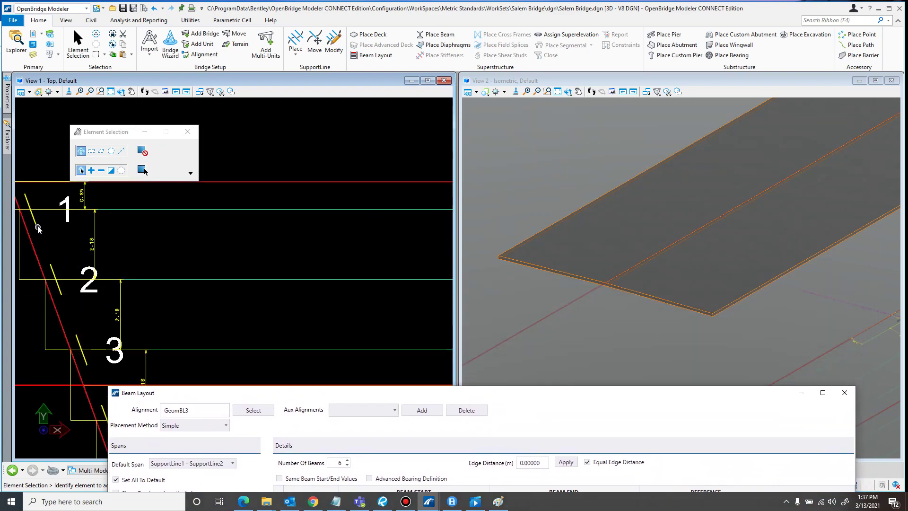
pyautogui.scroll(-4, 130, 239)
pyautogui.scroll(9, 318, 228)
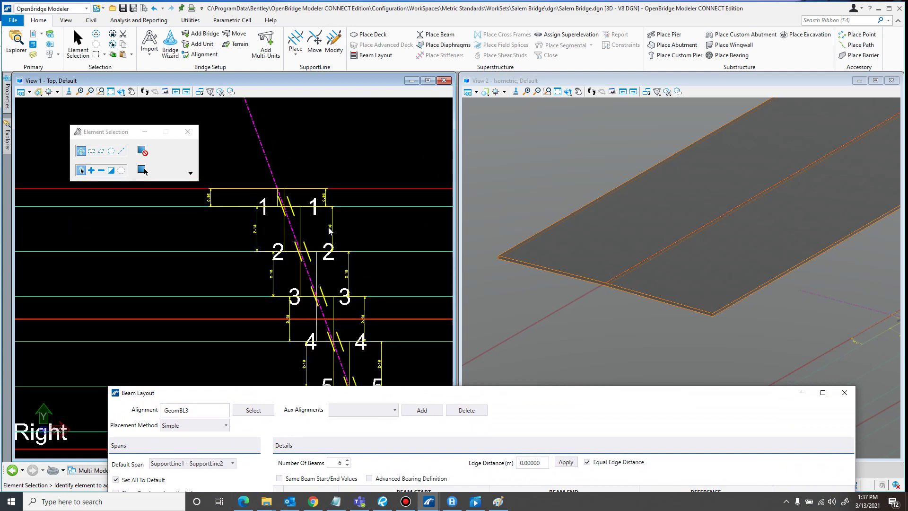
pyautogui.scroll(-6, 275, 182)
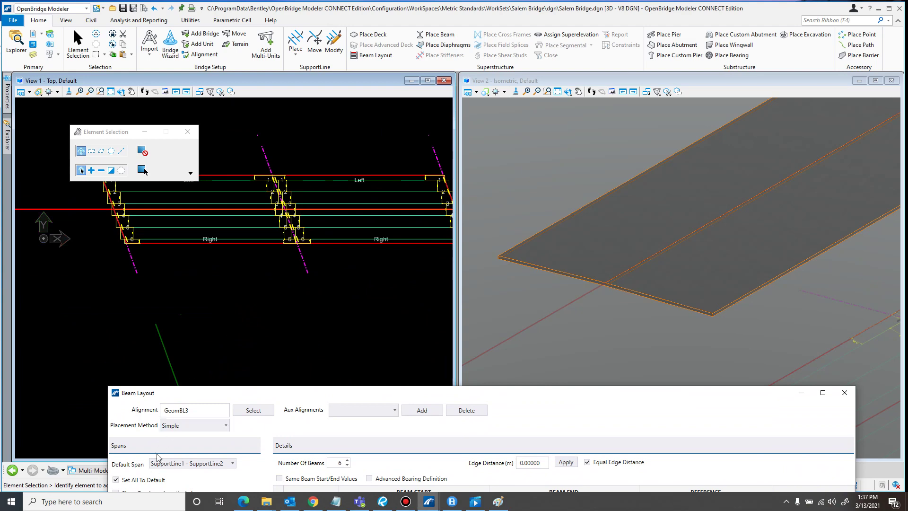
# Stop setting all spans to the default layout and select the SupportLine2 - SupportLine3 span for its own definition
pyautogui.scroll(4, 237, 183)
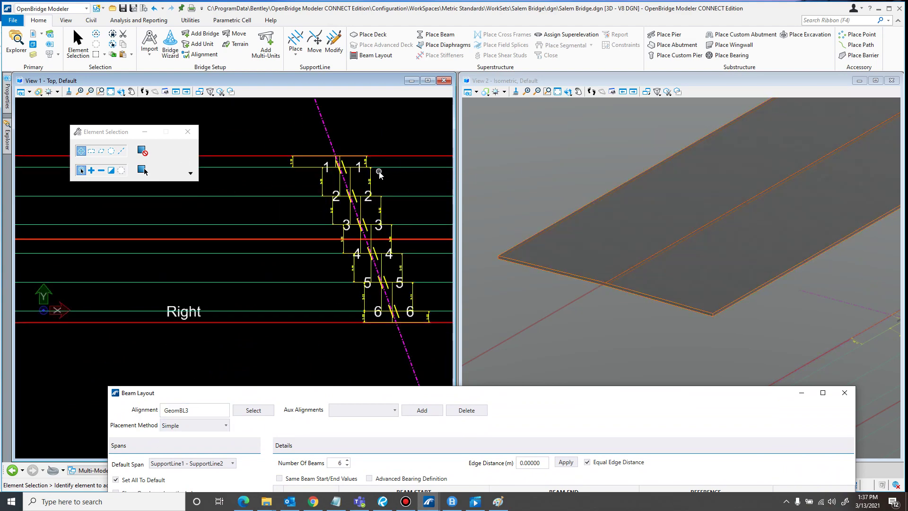
pyautogui.scroll(4, 361, 169)
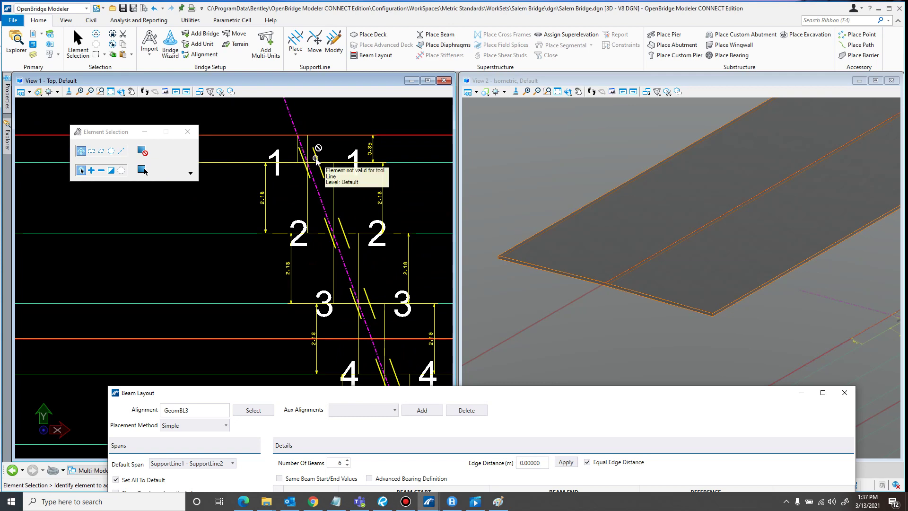
pyautogui.scroll(-6, 315, 159)
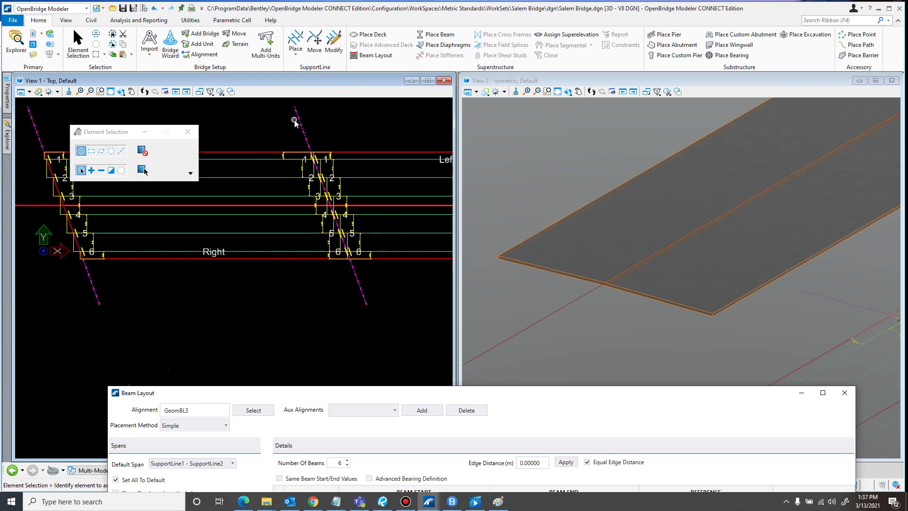
pyautogui.moveTo(297, 123)
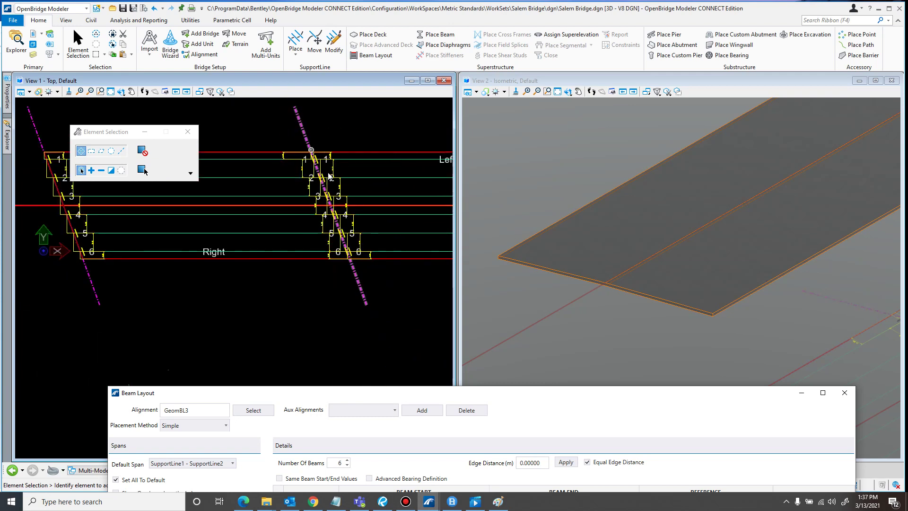
pyautogui.moveTo(451, 394); pyautogui.dragTo(456, 122)
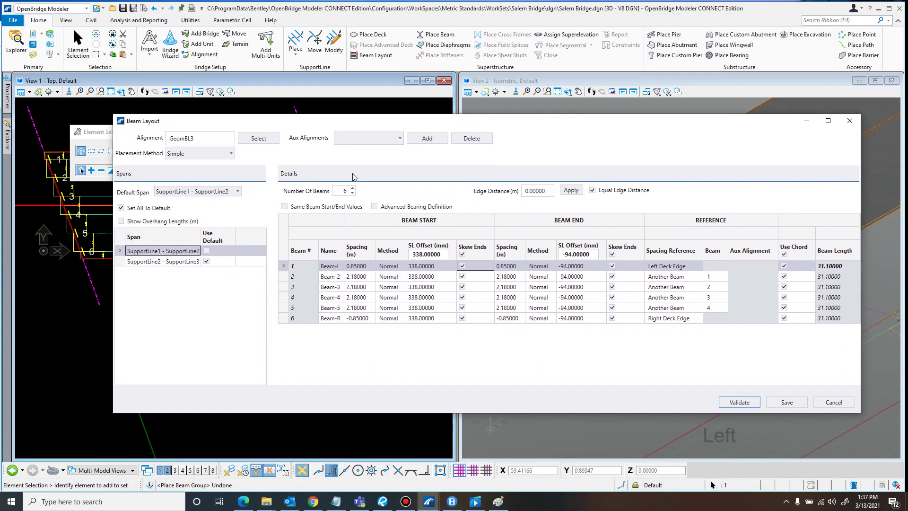
pyautogui.click(121, 208)
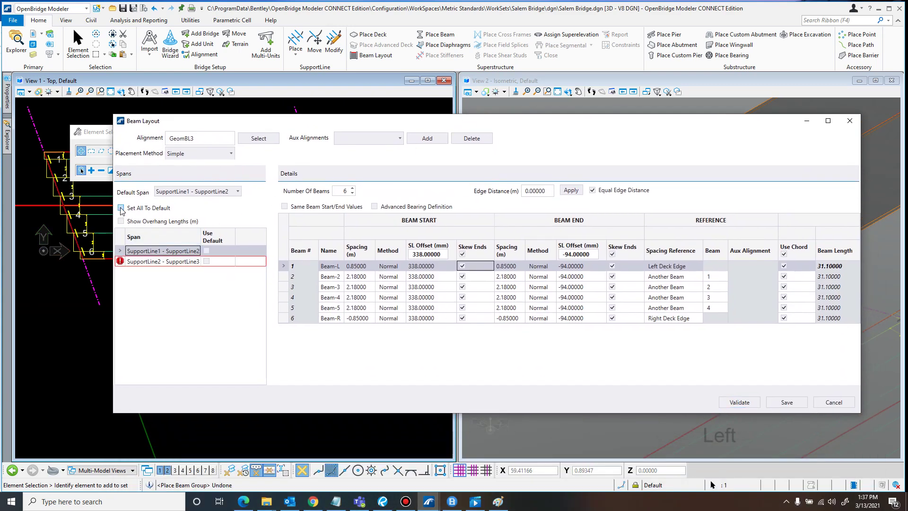
pyautogui.click(166, 263)
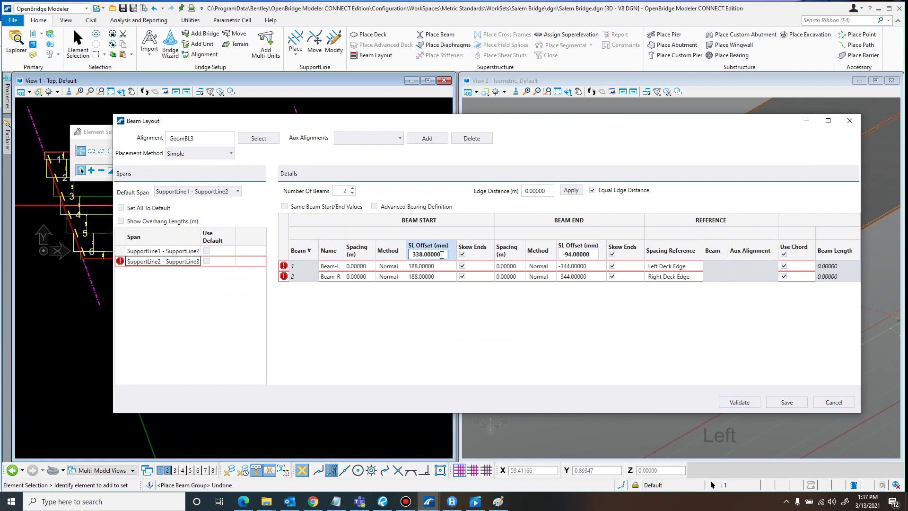
# Raise the second span's number of beams to 7 and skew the ends of all its beams at start and end
pyautogui.click(352, 189)
pyautogui.click(352, 188)
pyautogui.click(353, 188)
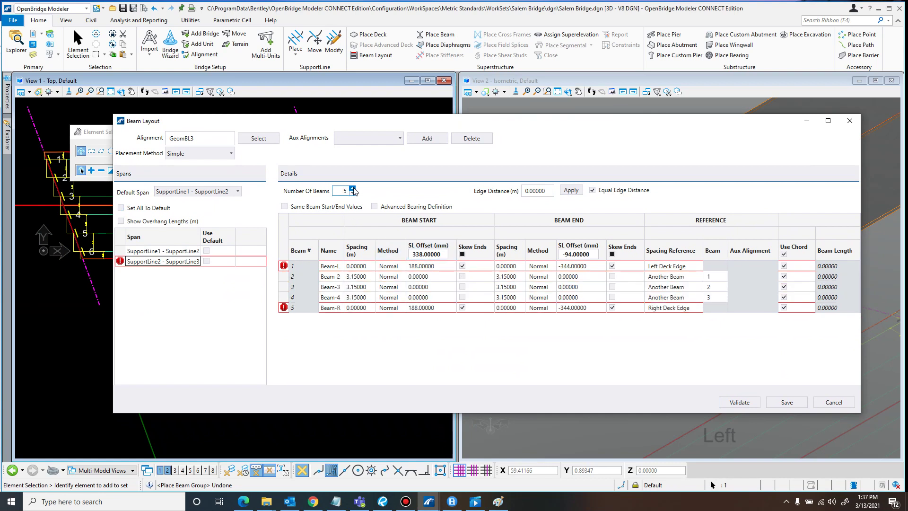
pyautogui.click(353, 188)
pyautogui.click(463, 254)
pyautogui.click(613, 255)
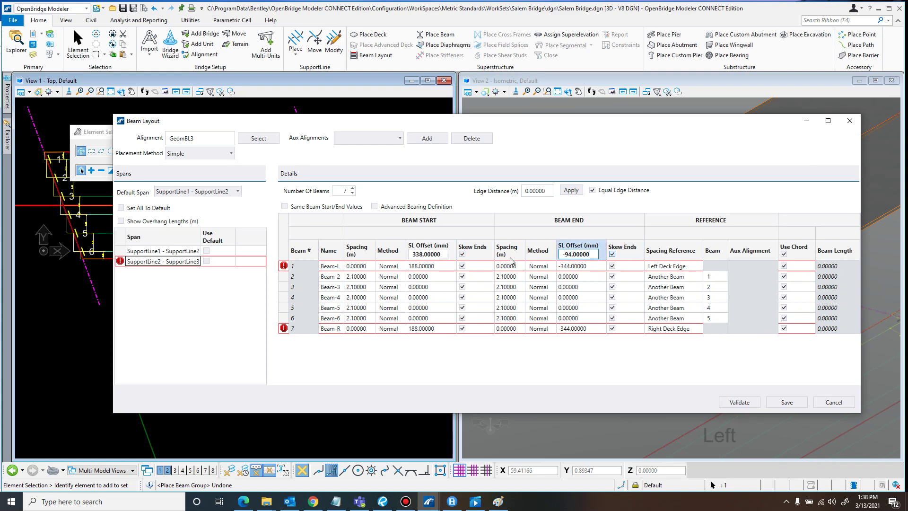
pyautogui.click(172, 254)
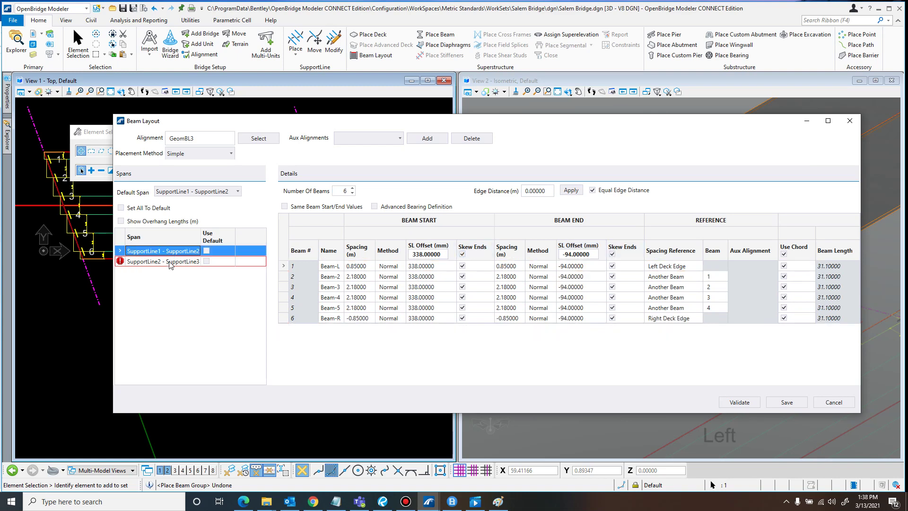
pyautogui.click(170, 263)
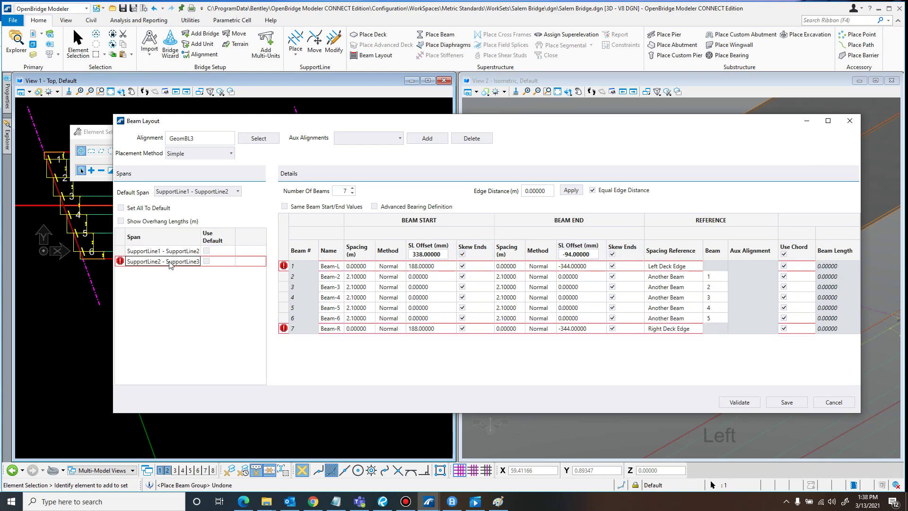
# Set the second span's support line offsets to 94 mm at beam start and -344 mm at beam end for all beams
pyautogui.doubleClick(435, 255)
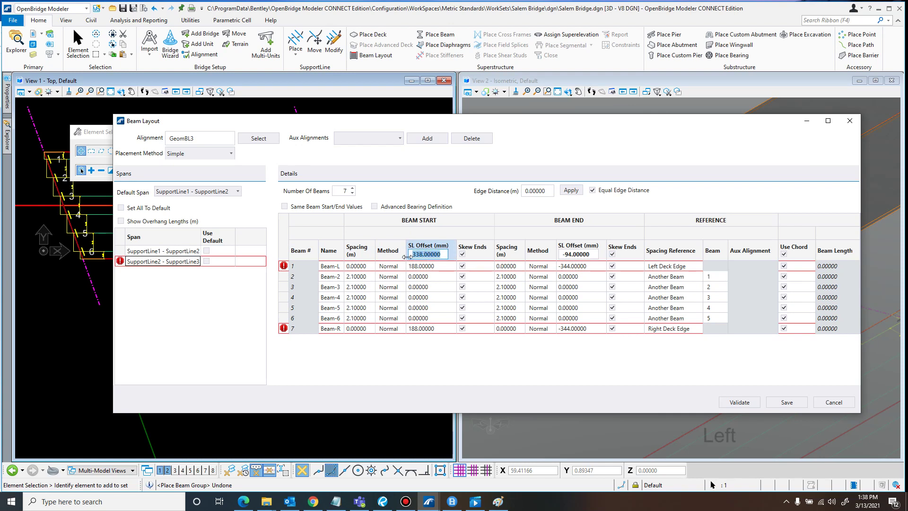
pyautogui.write('94')
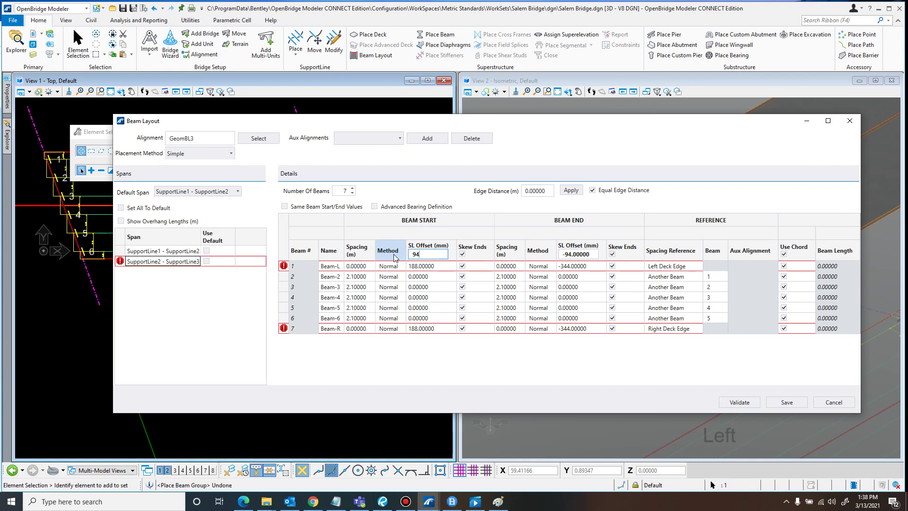
pyautogui.press('Return')
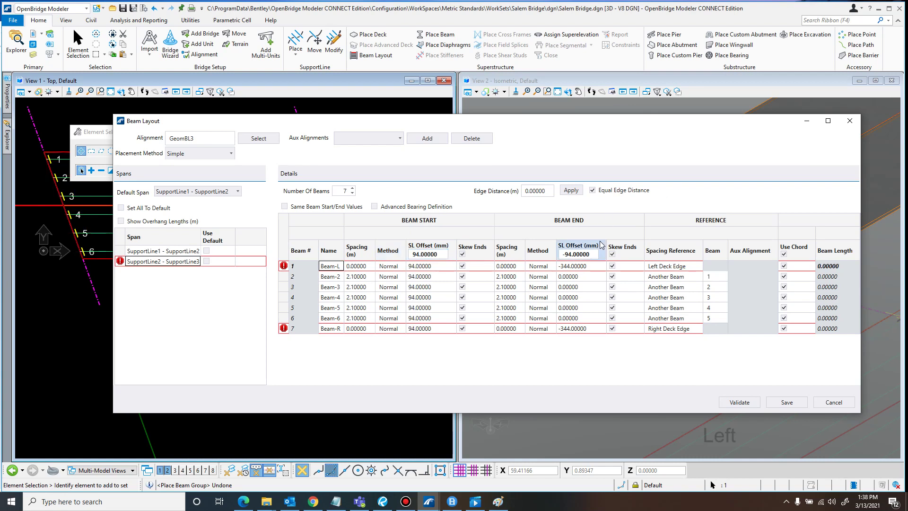
pyautogui.click(565, 254)
pyautogui.write('-344')
pyautogui.press('Return')
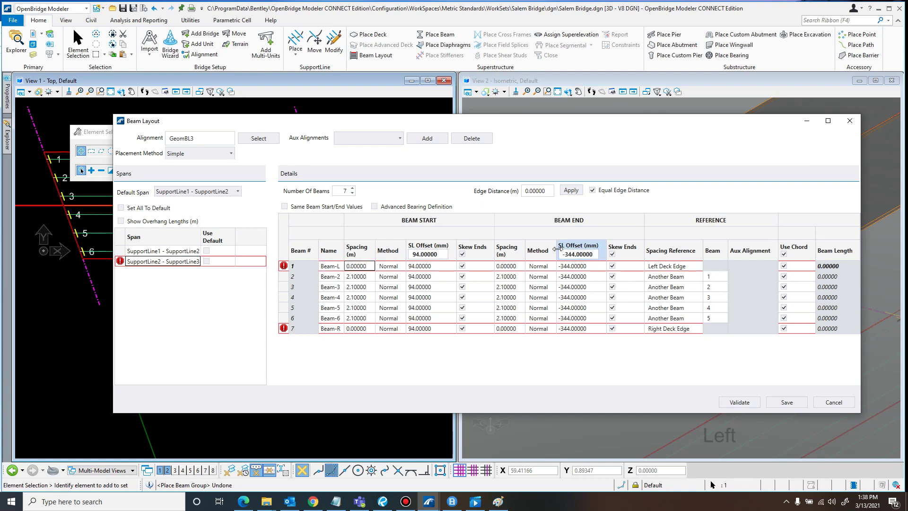
# Validate the second span's layout and compare its beam positions with the first span's at the middle support line
pyautogui.moveTo(566, 129); pyautogui.dragTo(420, 350)
pyautogui.click(682, 422)
pyautogui.scroll(5, 340, 211)
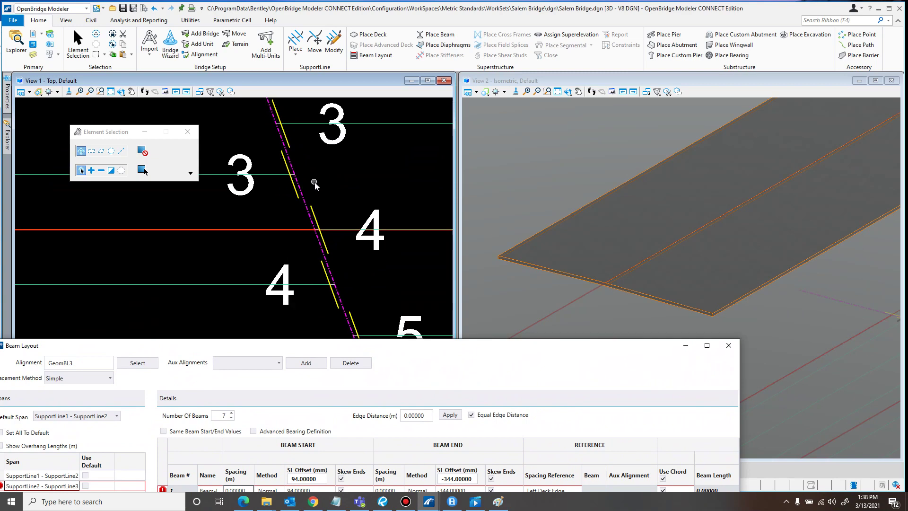
pyautogui.scroll(-2, 325, 194)
pyautogui.moveTo(378, 344); pyautogui.dragTo(497, 109)
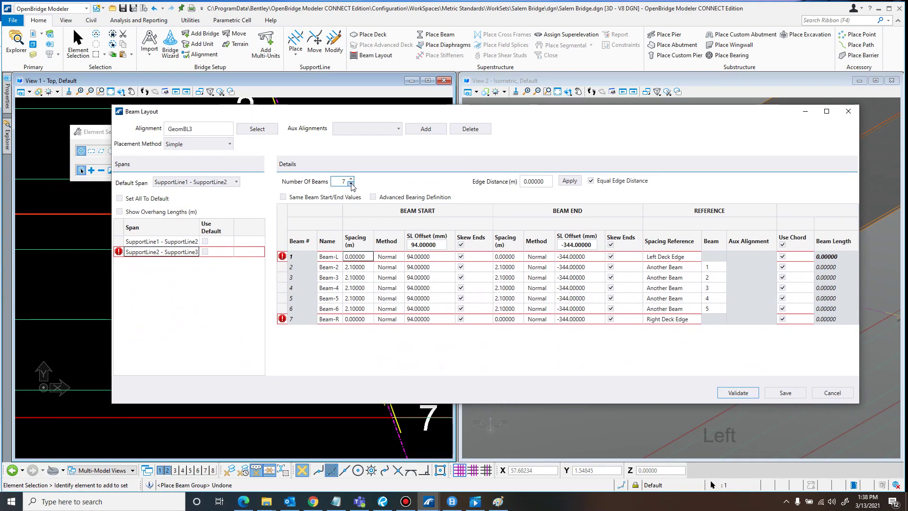
# Reduce the second span to 6 beams and apply an equal edge distance of 0.85 m
pyautogui.click(351, 184)
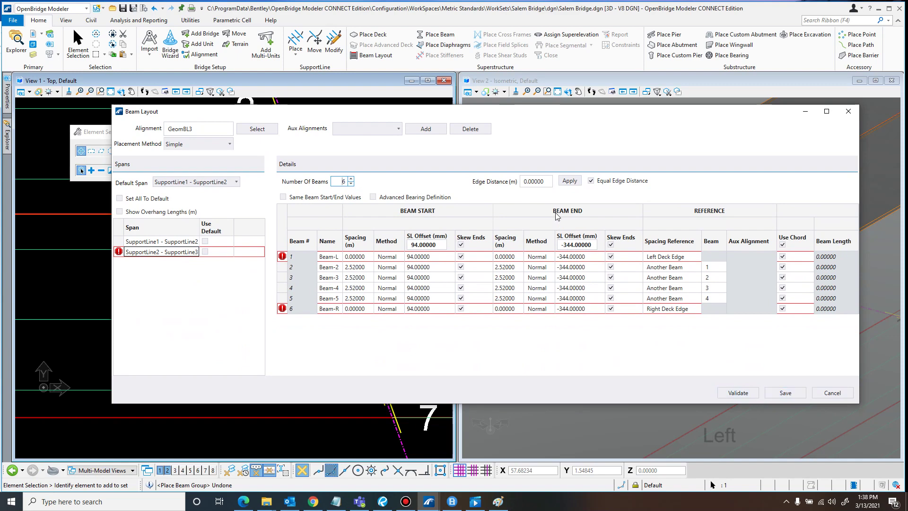
pyautogui.moveTo(540, 181); pyautogui.dragTo(520, 182)
pyautogui.write('0.85')
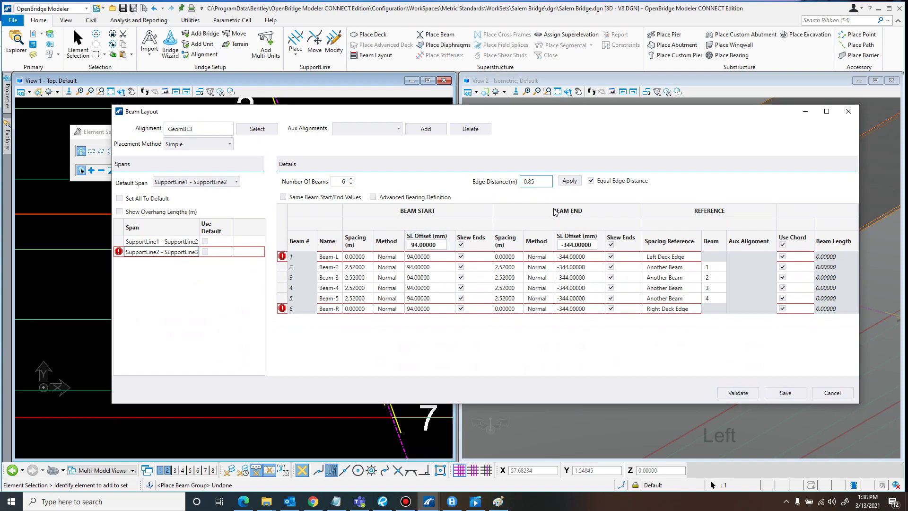
pyautogui.click(570, 181)
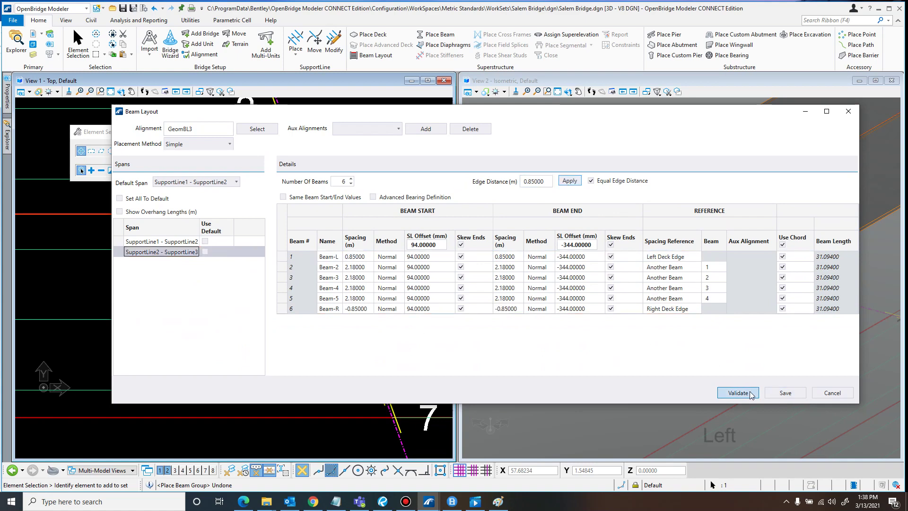
# Examine the second span's beam ends and spacing at the middle and last support lines in the top view
pyautogui.moveTo(611, 122); pyautogui.dragTo(580, 345)
pyautogui.scroll(4, 333, 211)
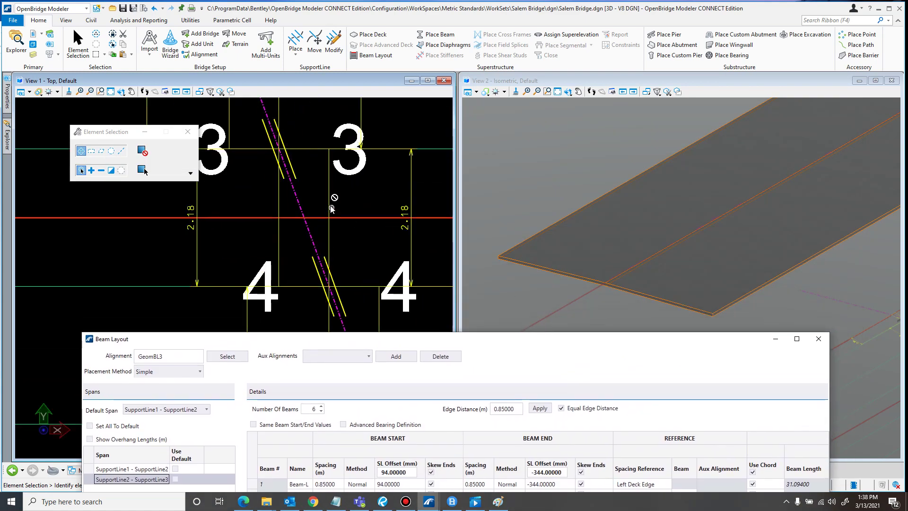
pyautogui.scroll(-8, 336, 186)
pyautogui.moveTo(385, 204); pyautogui.dragTo(53, 228, button='middle')
pyautogui.moveTo(417, 202); pyautogui.dragTo(363, 201, button='middle')
pyautogui.scroll(-1, 363, 201)
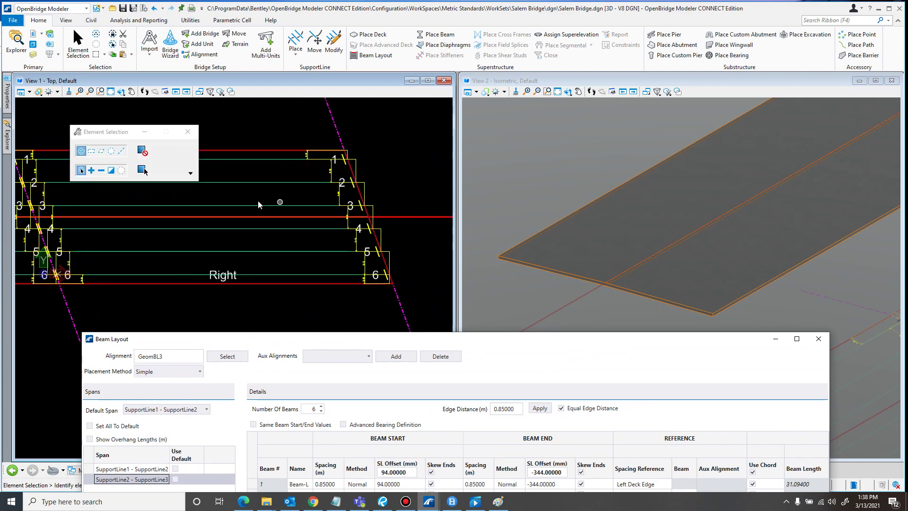
pyautogui.moveTo(173, 197); pyautogui.dragTo(224, 216, button='middle')
pyautogui.moveTo(446, 340); pyautogui.dragTo(474, 133)
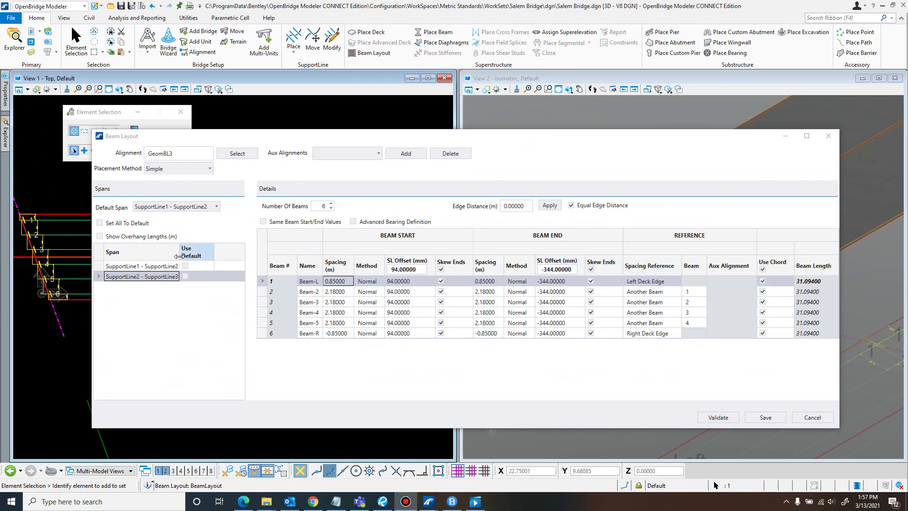
# Set the second span's offsets to -338 mm at beam end and 94 mm at beam start, and save the beam layout
pyautogui.click(553, 270)
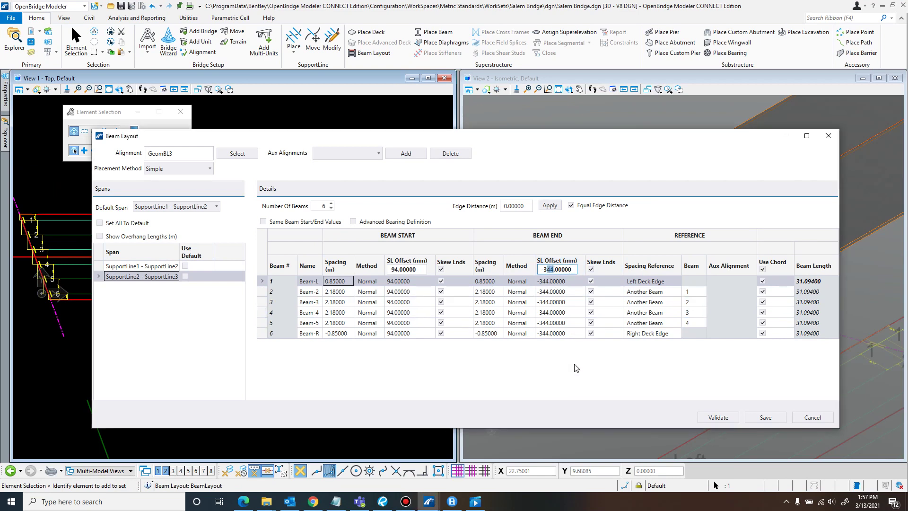
pyautogui.press('Tab')
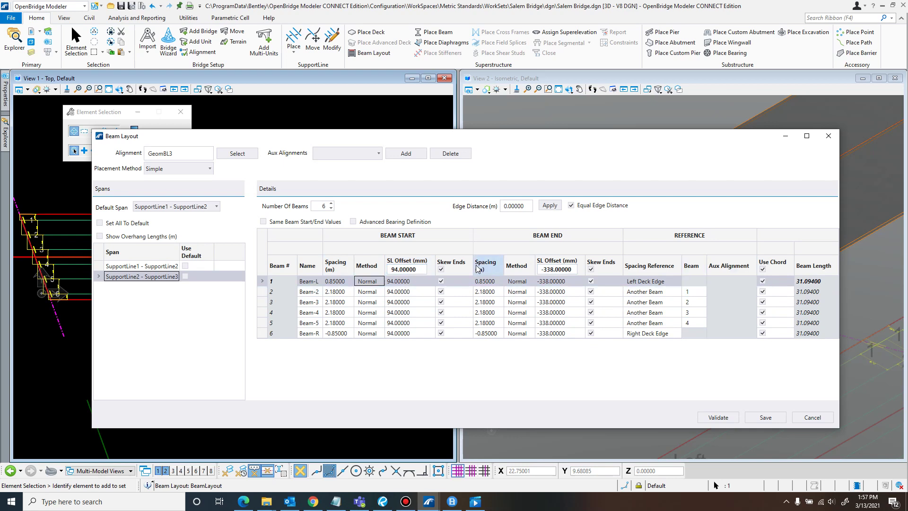
pyautogui.click(422, 270)
pyautogui.write('94')
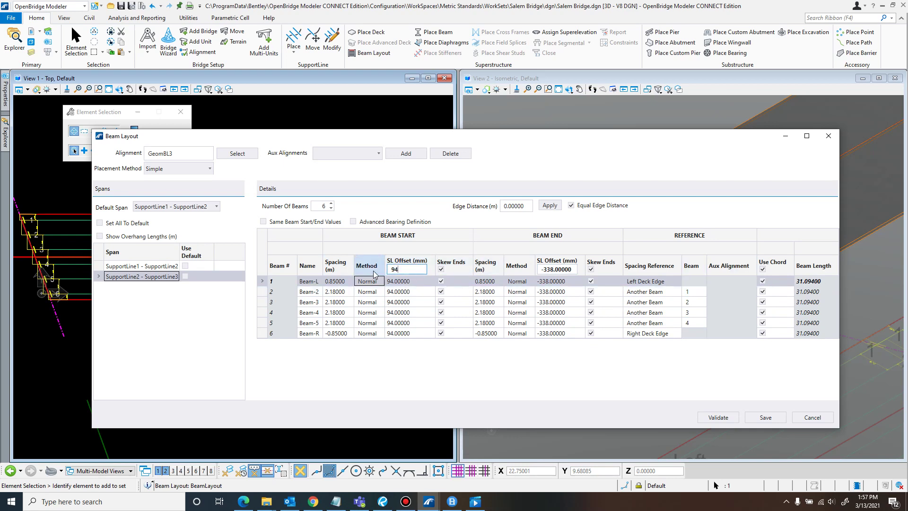
pyautogui.click(428, 283)
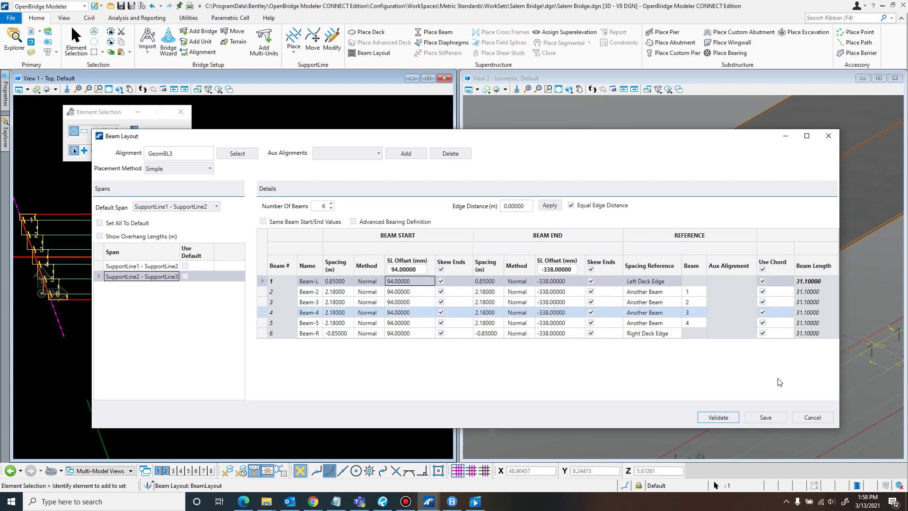
pyautogui.click(766, 418)
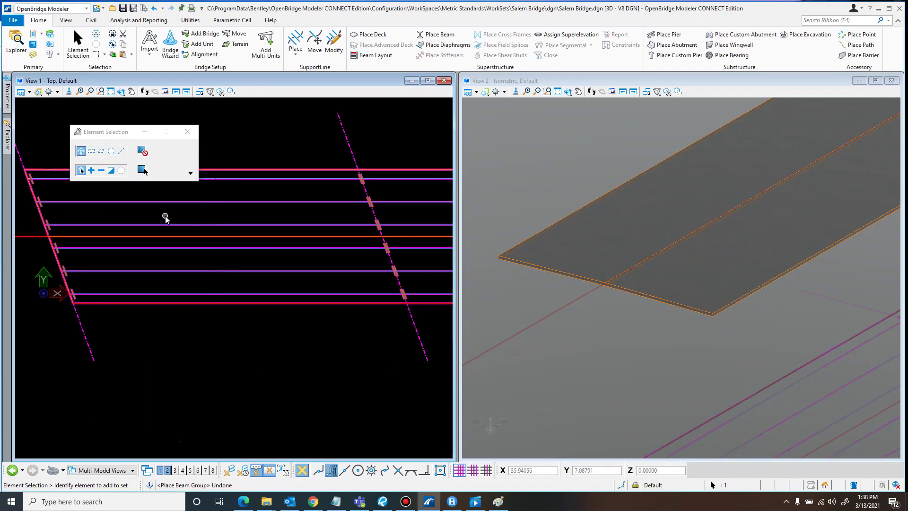
# Start placing a beam group on the saved beam layout and open its beam definition
pyautogui.moveTo(111, 133); pyautogui.dragTo(109, 119)
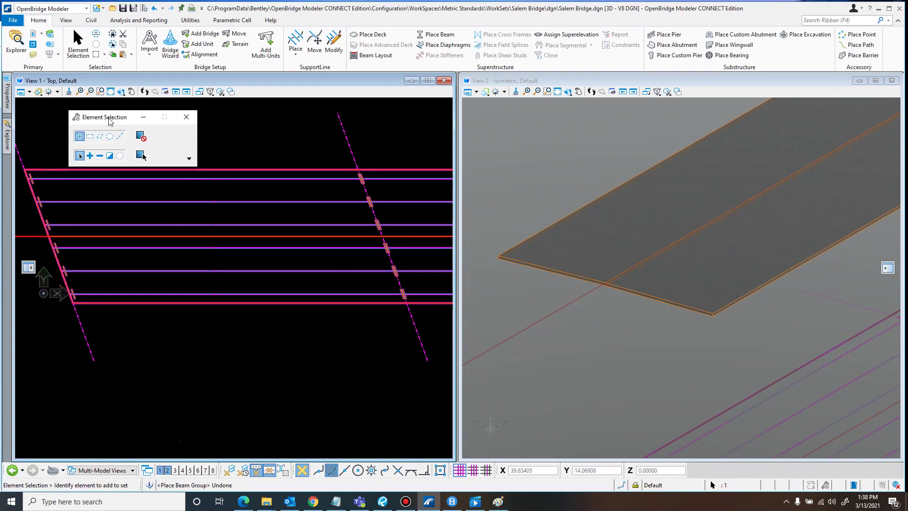
pyautogui.click(301, 148)
pyautogui.moveTo(301, 146); pyautogui.dragTo(314, 193, button='middle')
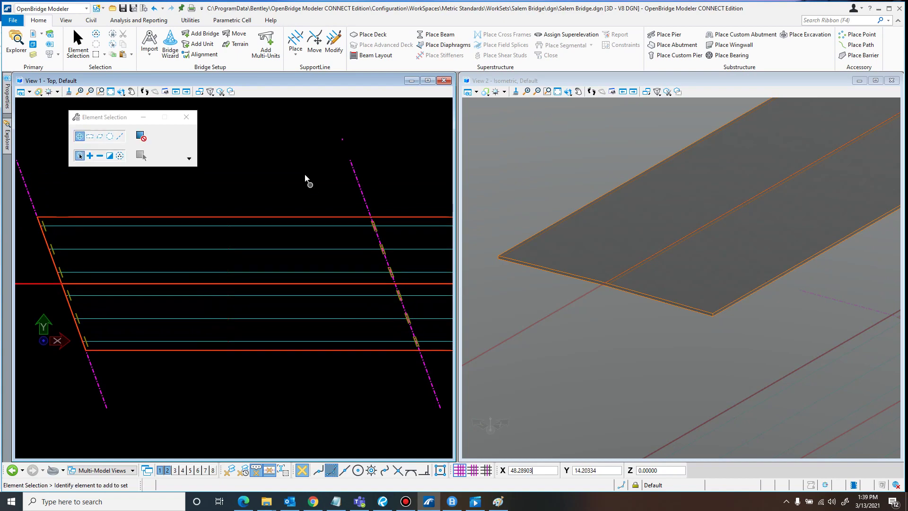
pyautogui.click(438, 36)
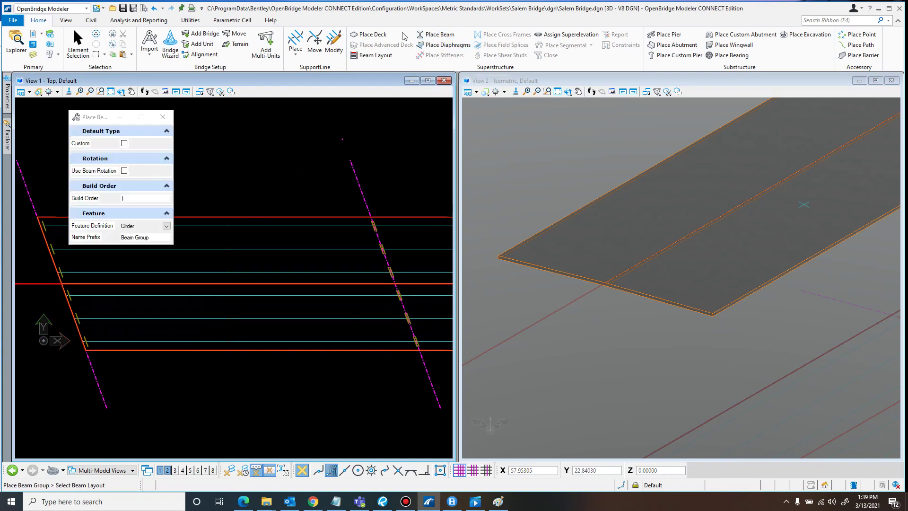
pyautogui.click(122, 198)
pyautogui.click(217, 226)
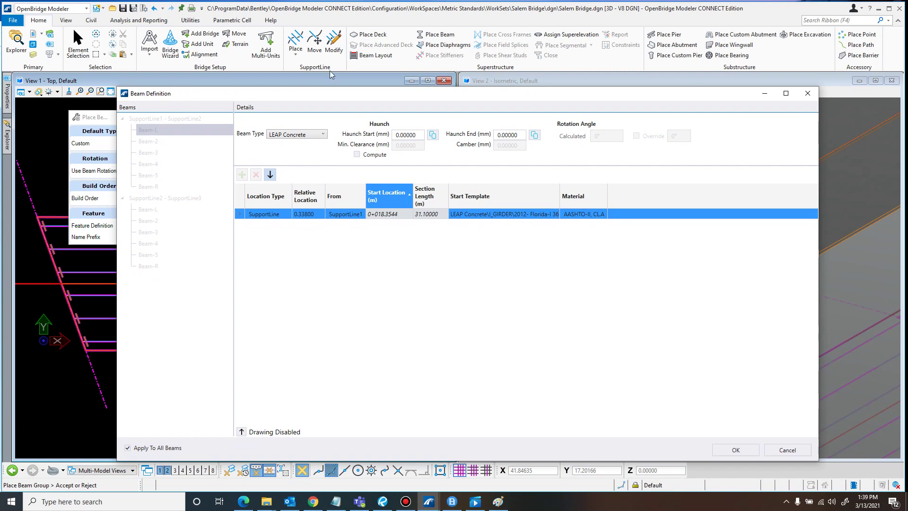
# Check the beam type and haunch start settings against the deck and camber strip detail in the Salem Bridge Plans in Revu
pyautogui.click(312, 135)
pyautogui.click(311, 135)
pyautogui.click(418, 137)
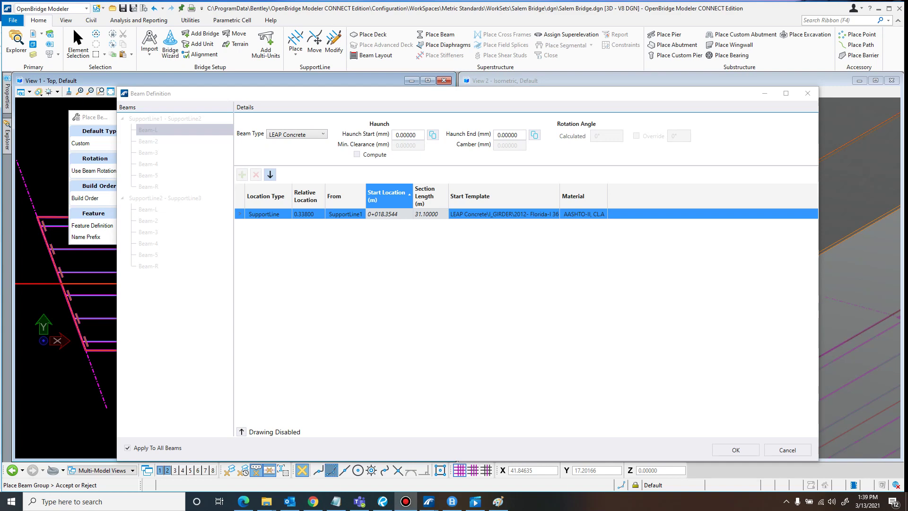
pyautogui.moveTo(907, 51); pyautogui.dragTo(513, 50)
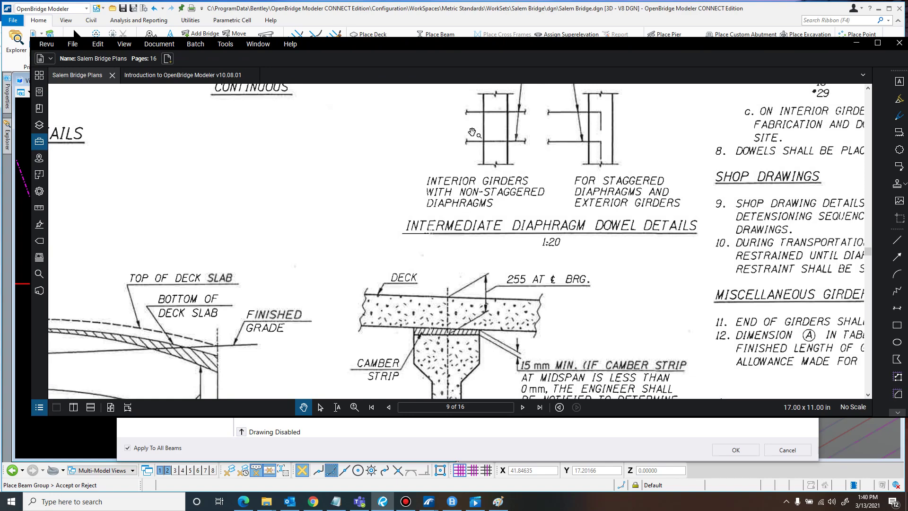
pyautogui.moveTo(624, 48); pyautogui.dragTo(907, 48)
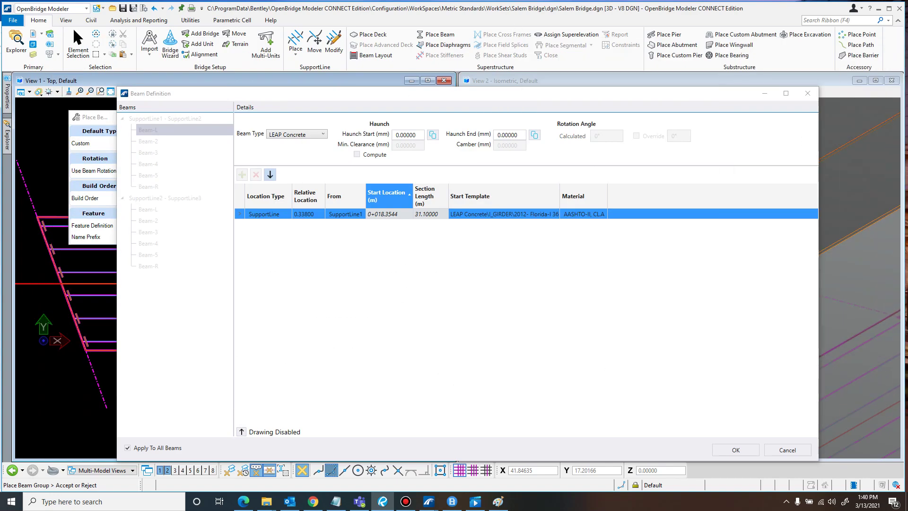
# Set the haunch start and haunch end to 50 mm in the beam definition
pyautogui.doubleClick(404, 135)
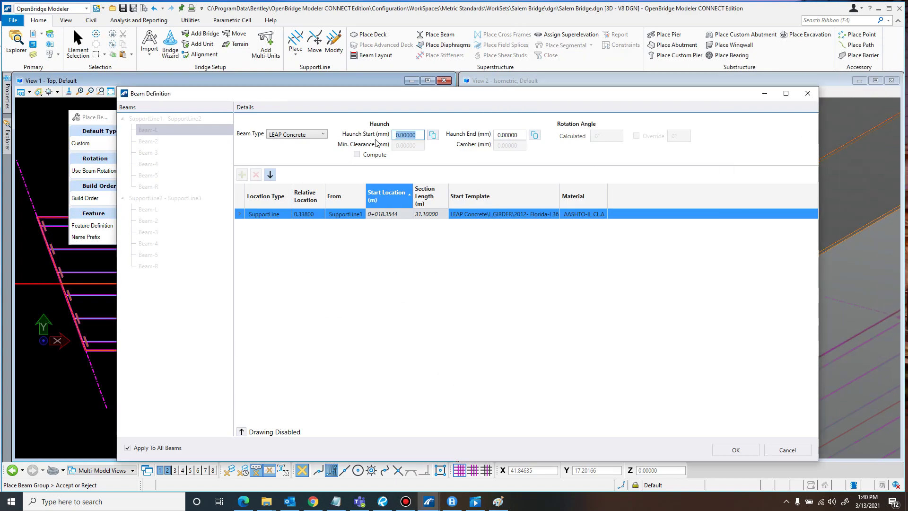
pyautogui.write('50')
pyautogui.press('Tab')
pyautogui.press('Tab')
pyautogui.write('50')
pyautogui.press('Tab')
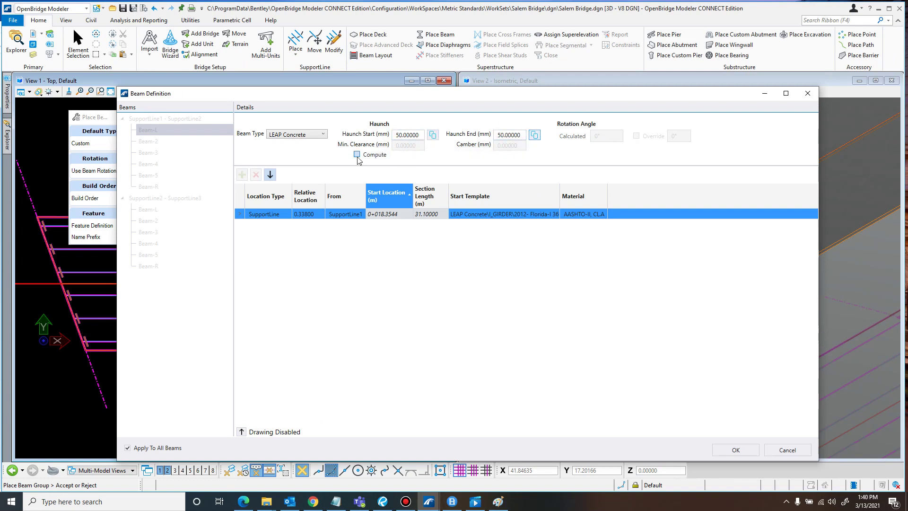
# Try the automatic haunch computation, turn it off again and re-enter 50 mm for haunch start and end
pyautogui.click(357, 155)
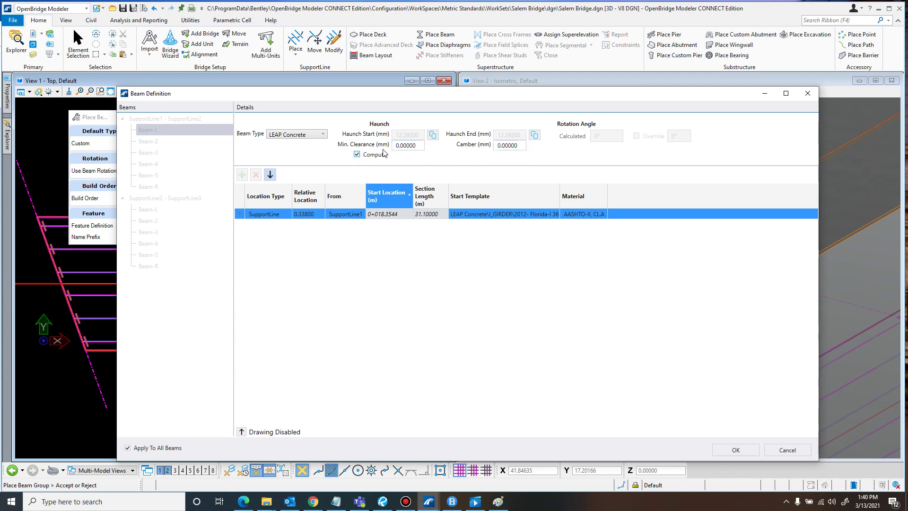
pyautogui.click(357, 155)
pyautogui.write('50')
pyautogui.press('Tab')
pyautogui.write('50')
pyautogui.press('Tab')
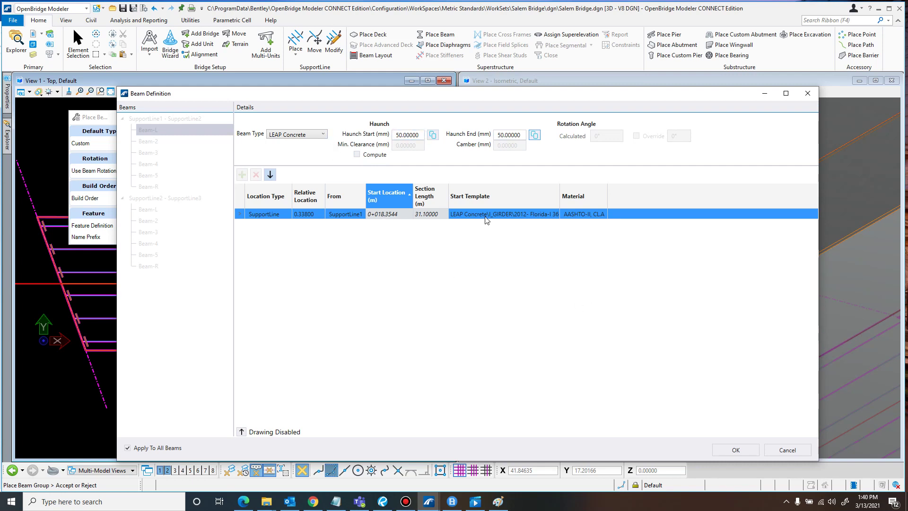
# Change the start template of the beams to the LEAP Concrete I-girder AASHTO-IV
pyautogui.click(262, 214)
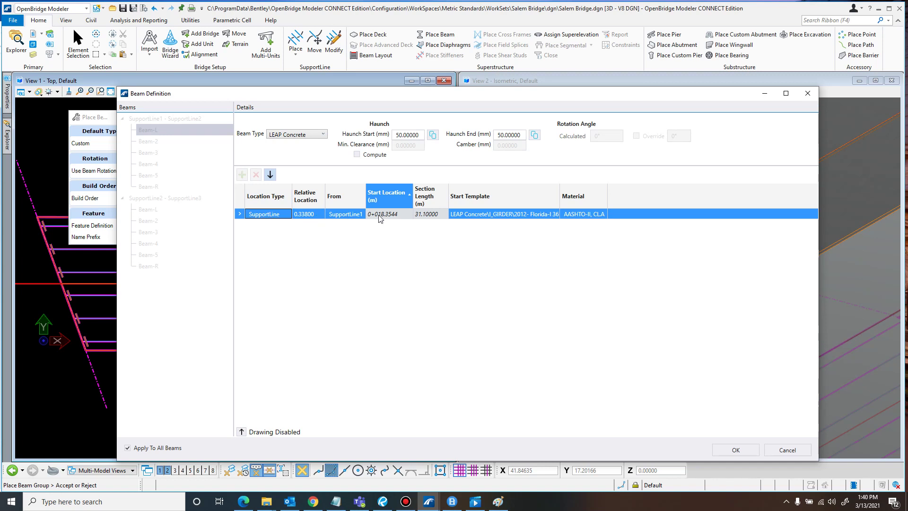
pyautogui.click(492, 216)
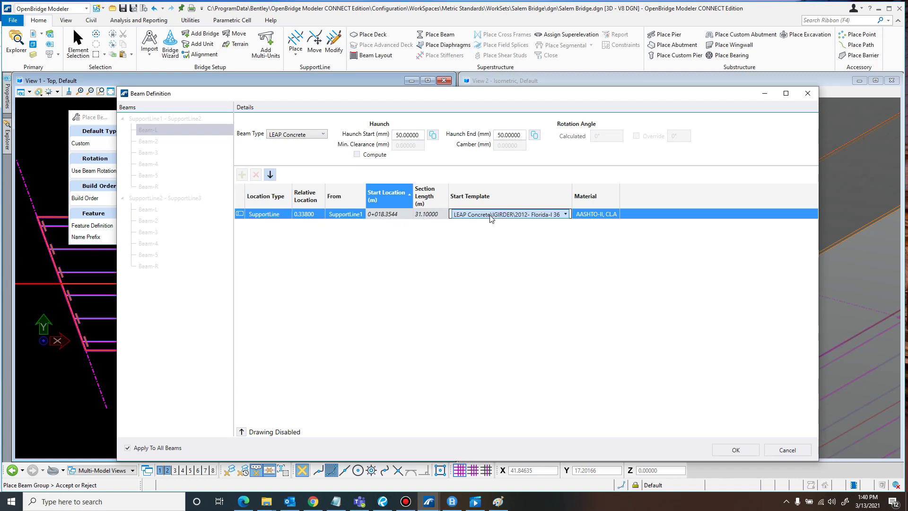
pyautogui.click(566, 215)
pyautogui.click(566, 214)
pyautogui.click(567, 214)
pyautogui.scroll(1, 568, 219)
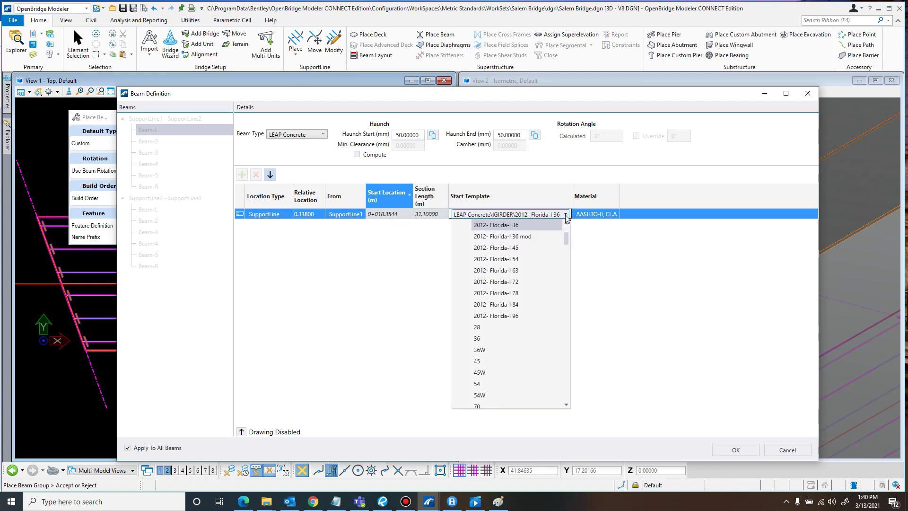
pyautogui.moveTo(567, 239); pyautogui.dragTo(567, 254)
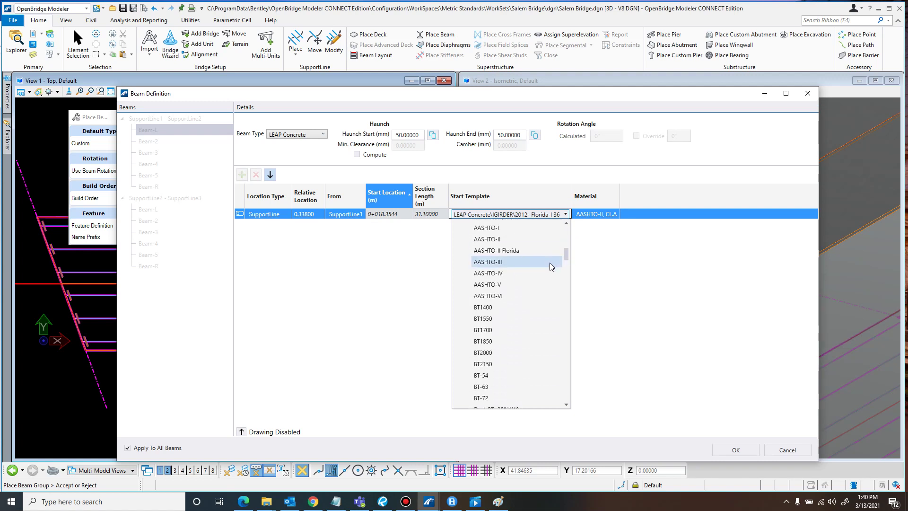
pyautogui.click(493, 277)
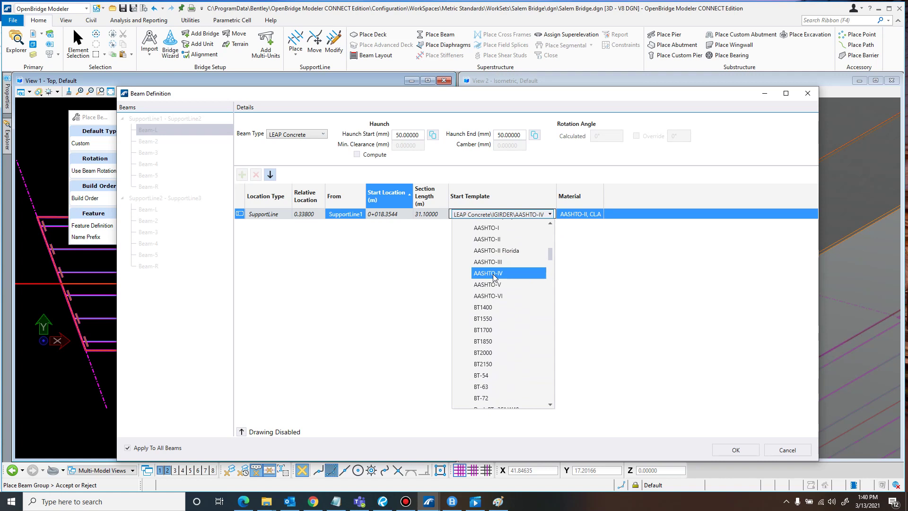
pyautogui.click(591, 259)
# Check the material choices, keep AASHTO-II, CLA and accept the beam definition to place the beam group
pyautogui.click(592, 218)
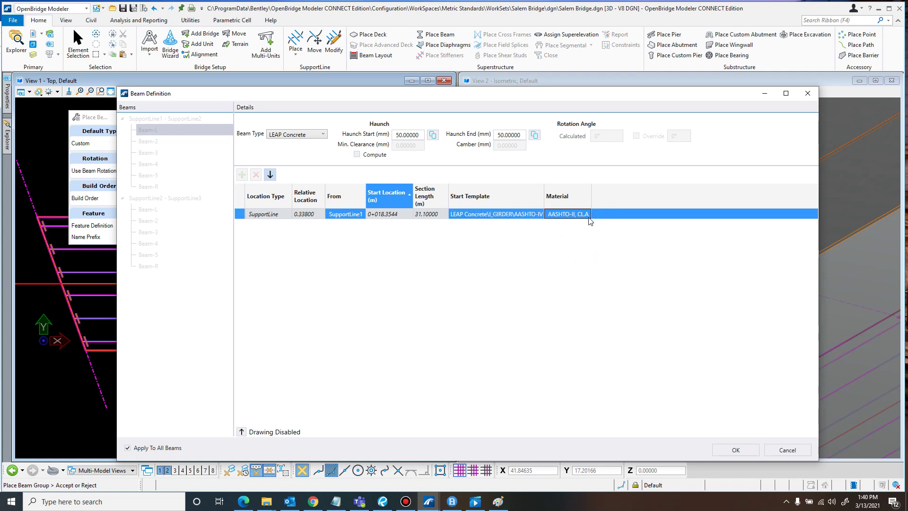
pyautogui.click(591, 216)
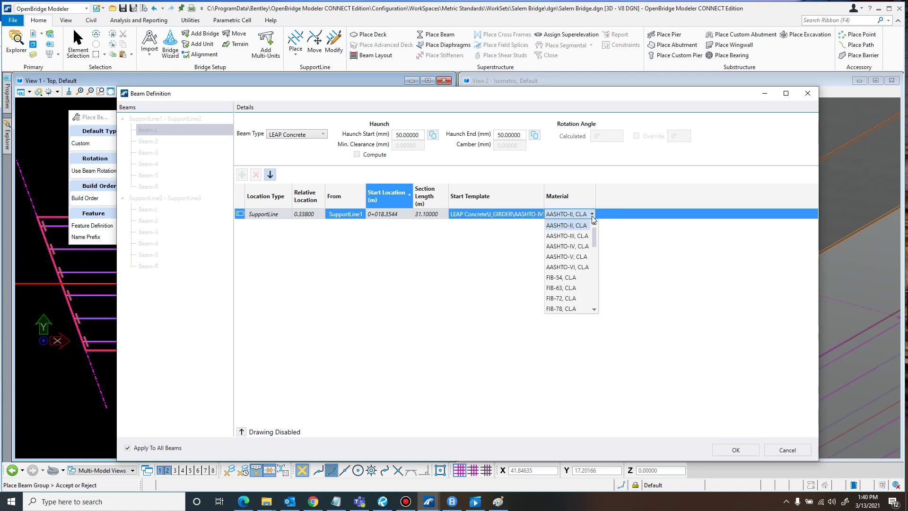
pyautogui.click(594, 214)
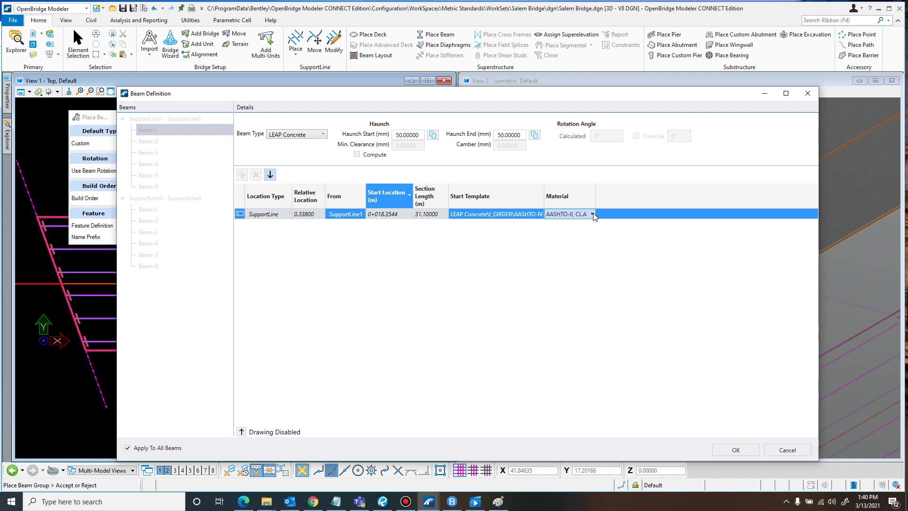
pyautogui.click(566, 280)
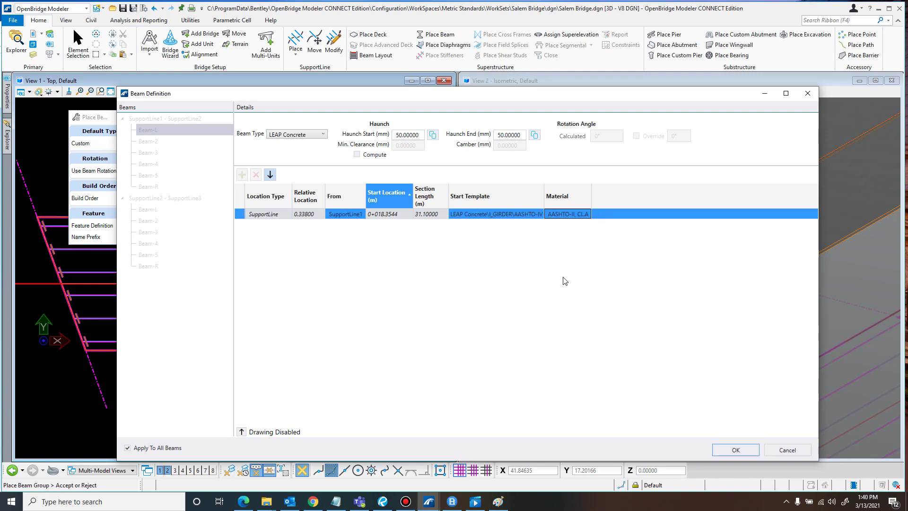
pyautogui.click(726, 450)
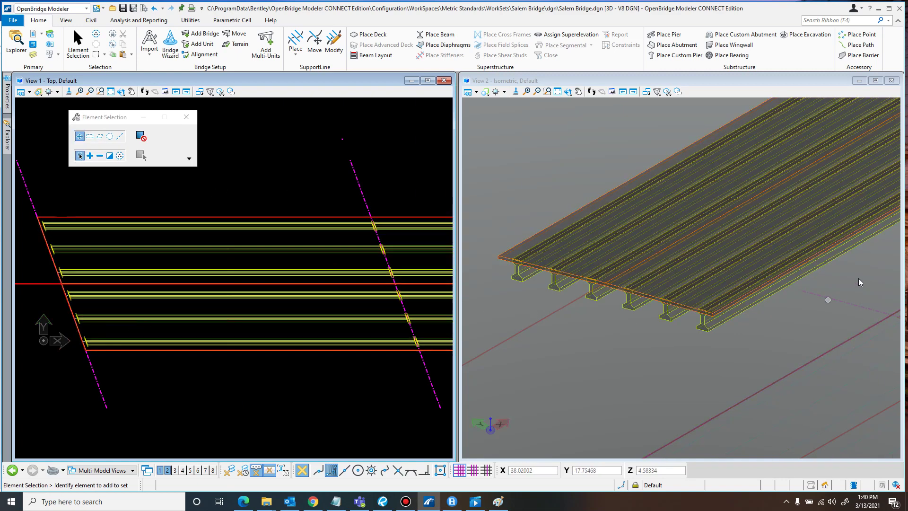
# Examine the placed beams beneath the deck in the isometric view, at the bridge end and at the middle support
pyautogui.moveTo(711, 320); pyautogui.dragTo(711, 320, button='middle')
pyautogui.moveTo(815, 290); pyautogui.dragTo(521, 387, button='middle')
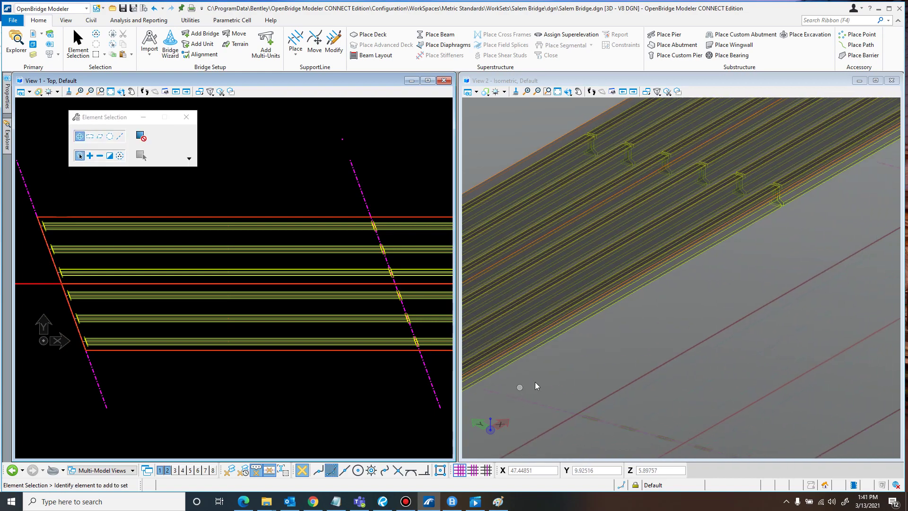
pyautogui.scroll(1, 767, 262)
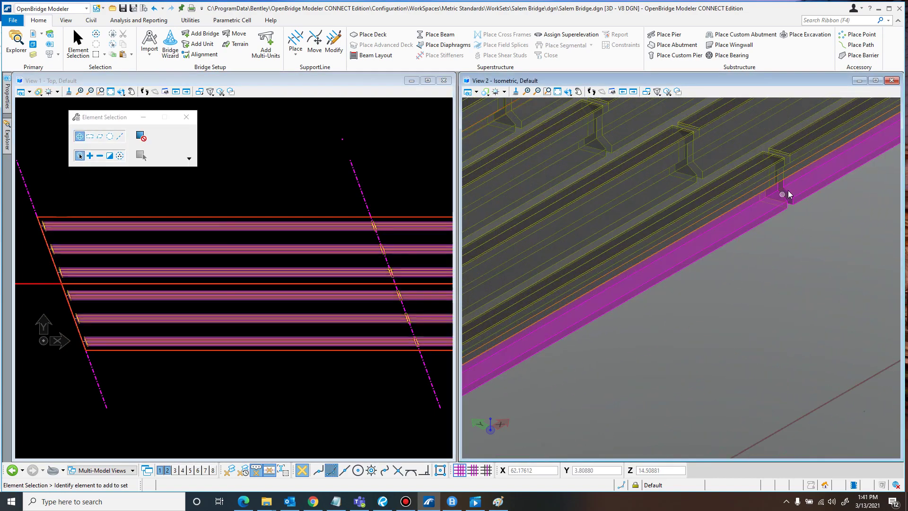
pyautogui.scroll(-2, 795, 196)
pyautogui.moveTo(841, 199); pyautogui.dragTo(828, 214)
pyautogui.moveTo(828, 214); pyautogui.dragTo(814, 184, button='middle')
pyautogui.moveTo(587, 324); pyautogui.dragTo(861, 214, button='middle')
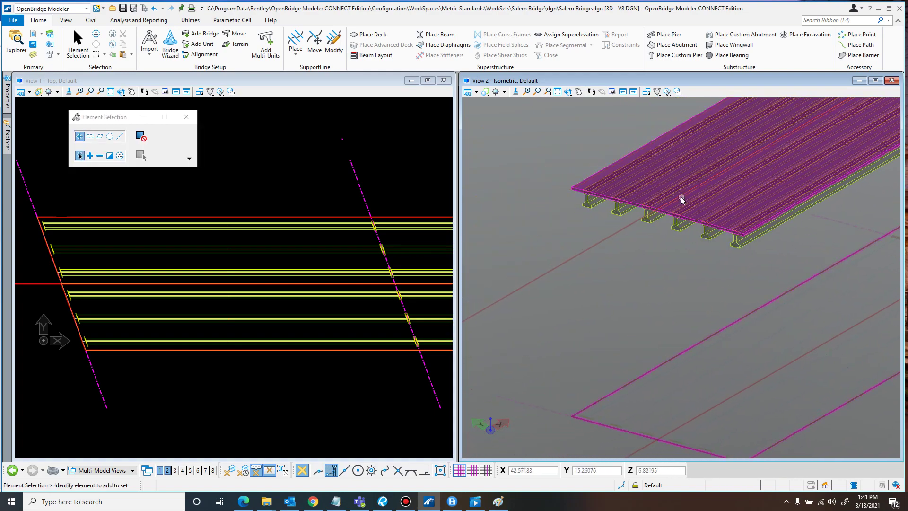
pyautogui.scroll(4, 681, 197)
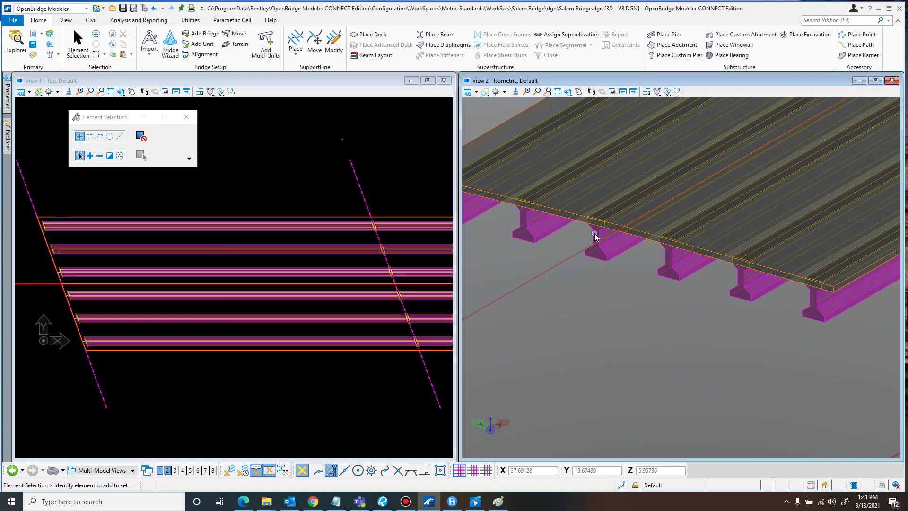
pyautogui.scroll(-2, 660, 335)
pyautogui.moveTo(770, 337); pyautogui.dragTo(716, 365, button='middle')
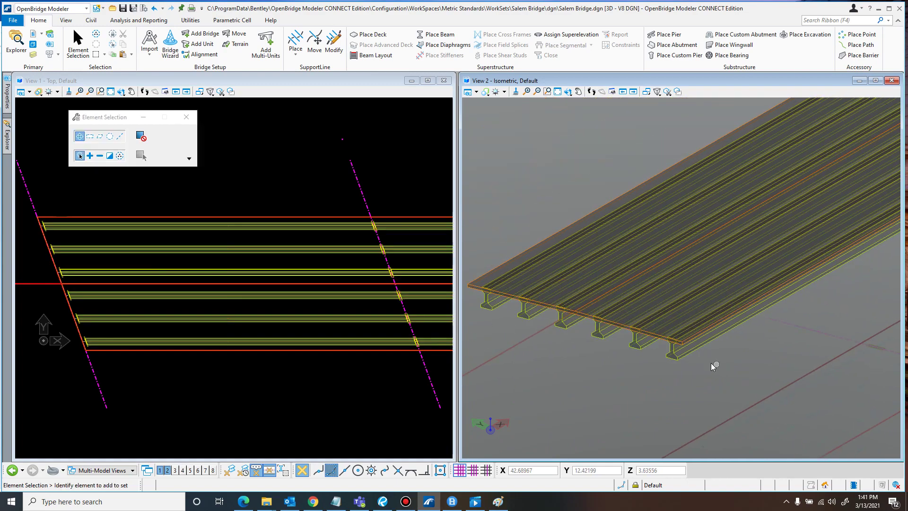
# Reopen the placed beam group's definition from its properties, review the option to apply settings to all beams, and leave without saving
pyautogui.click(318, 232)
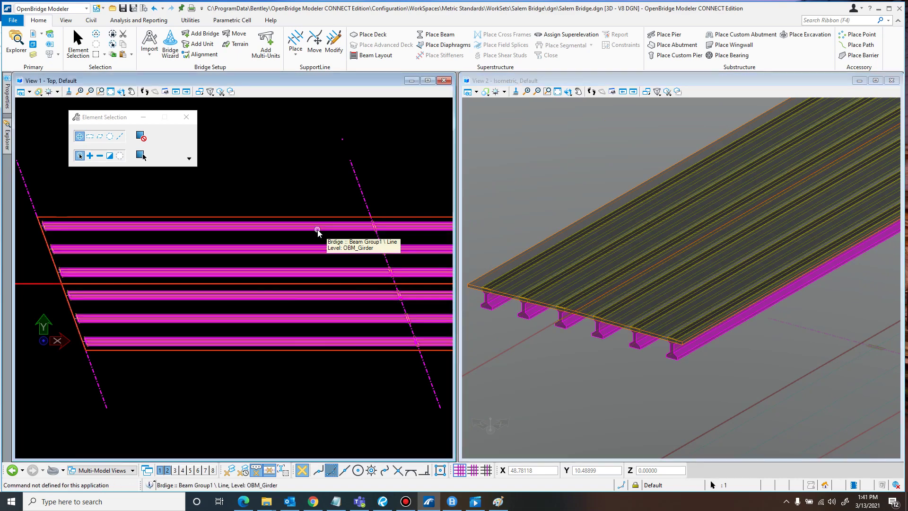
pyautogui.moveTo(318, 232)
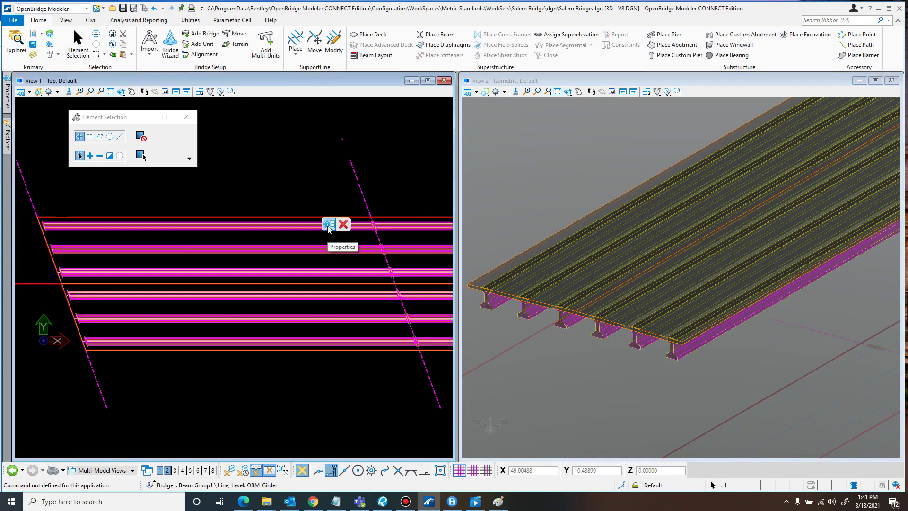
pyautogui.click(329, 226)
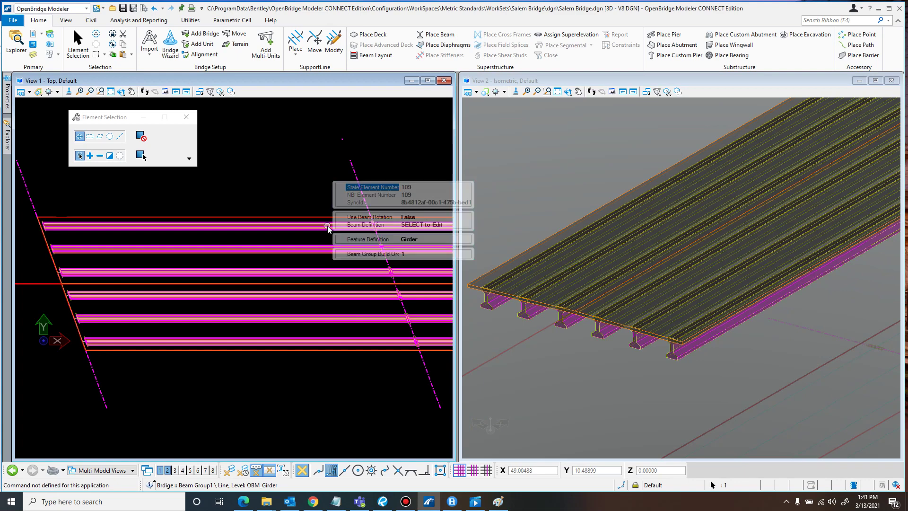
pyautogui.click(459, 225)
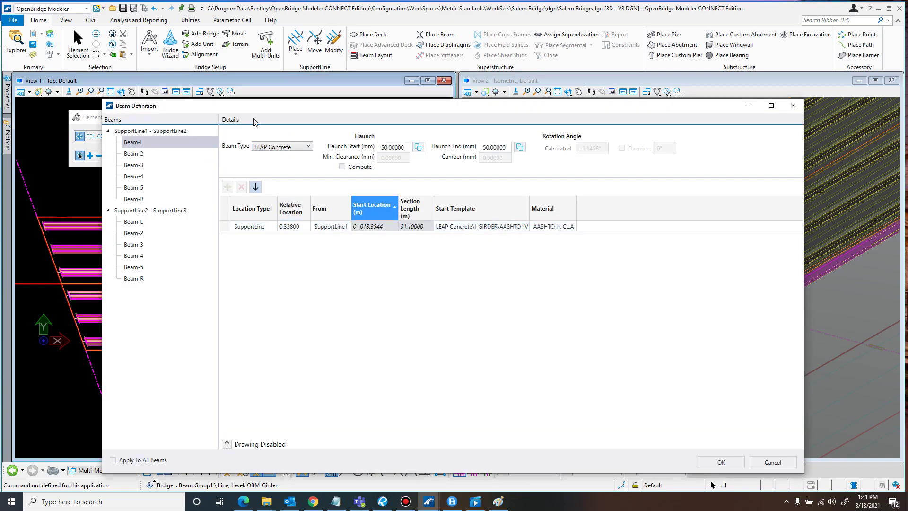
pyautogui.moveTo(303, 105); pyautogui.dragTo(303, 94)
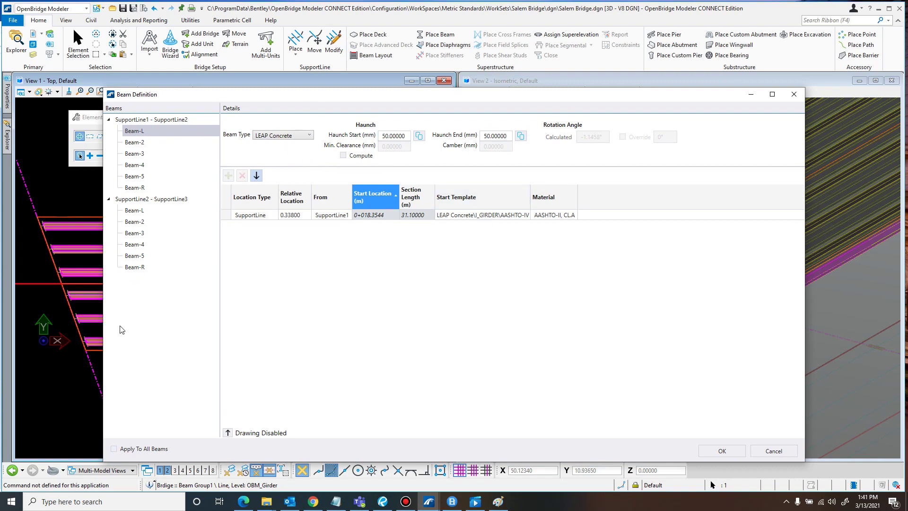
pyautogui.click(114, 449)
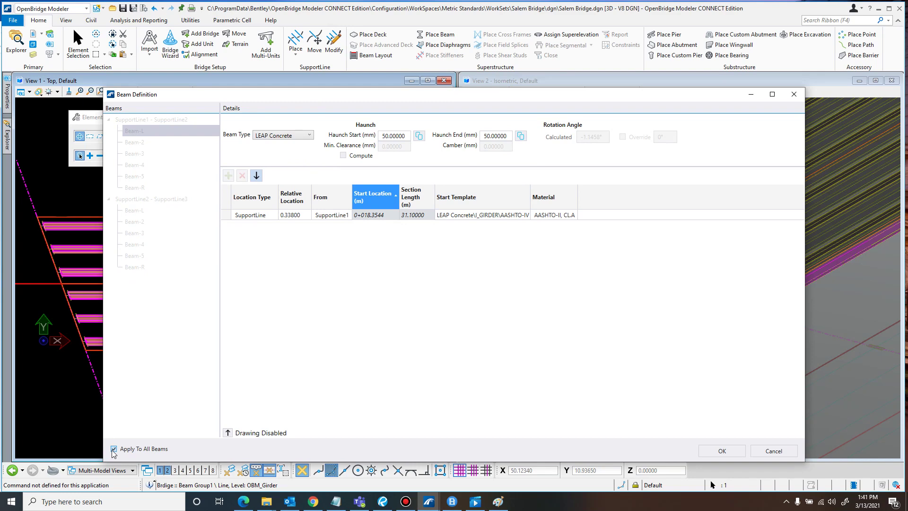
pyautogui.click(774, 451)
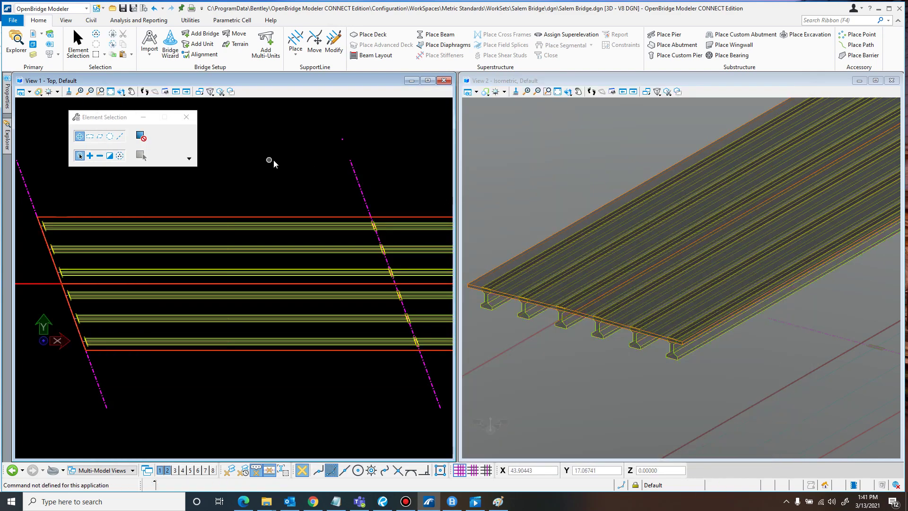
# Examine the placed beams across both spans and all three support lines in the top view
pyautogui.scroll(-2, 270, 160)
pyautogui.moveTo(252, 297); pyautogui.dragTo(109, 336, button='middle')
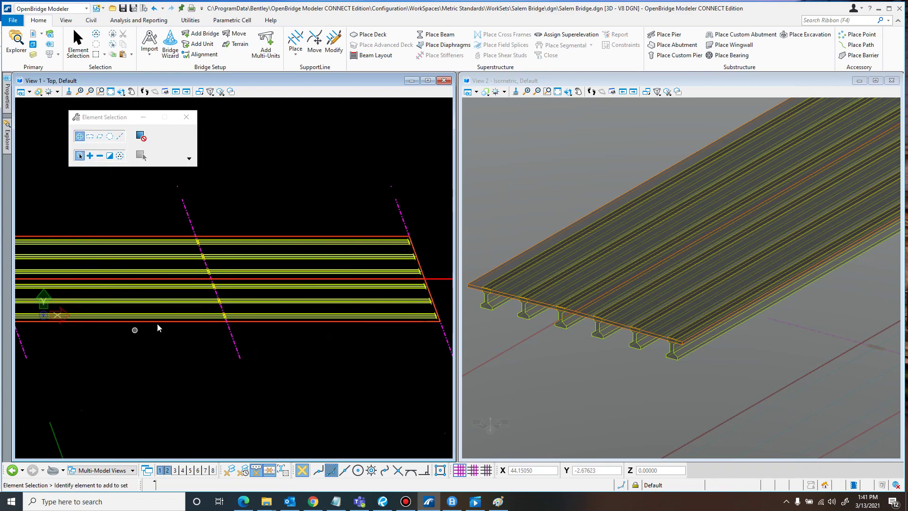
pyautogui.scroll(3, 428, 256)
pyautogui.scroll(-2, 428, 257)
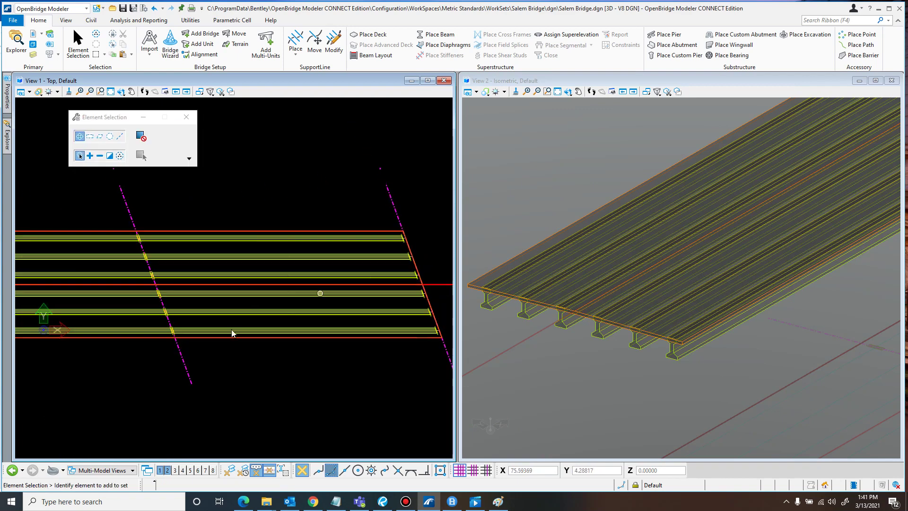
pyautogui.moveTo(93, 373); pyautogui.dragTo(223, 325, button='middle')
pyautogui.scroll(-1, 255, 334)
pyautogui.scroll(-1, 221, 329)
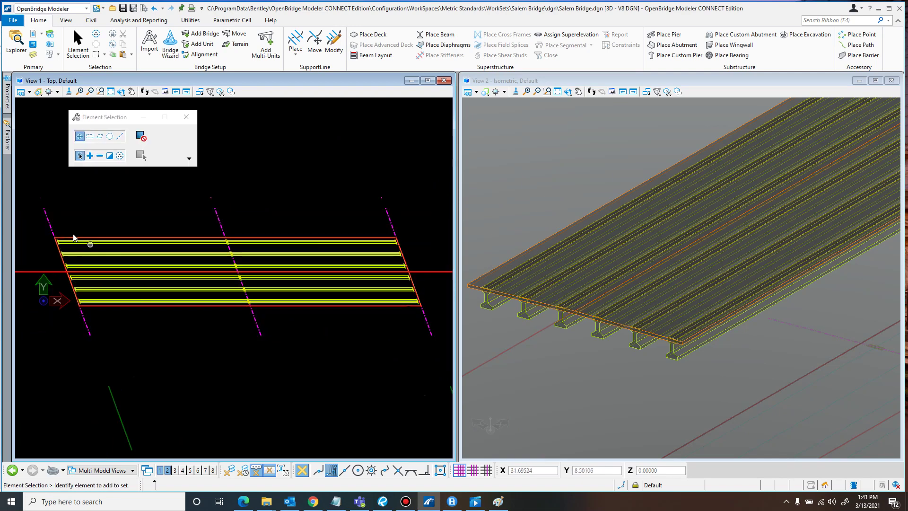